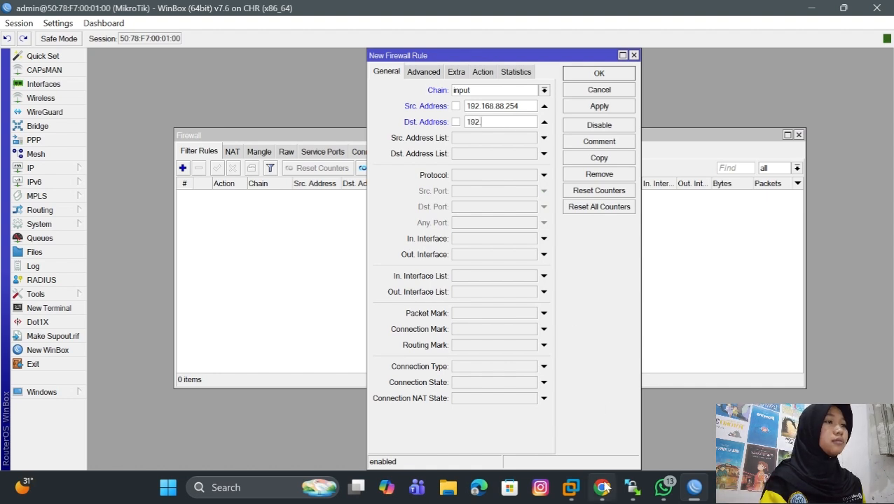
- Check the Mikrotik console in PNETLab for the router's address, and set the WinBox firewall rule's destination address to 192.168.220.144
click(608, 456)
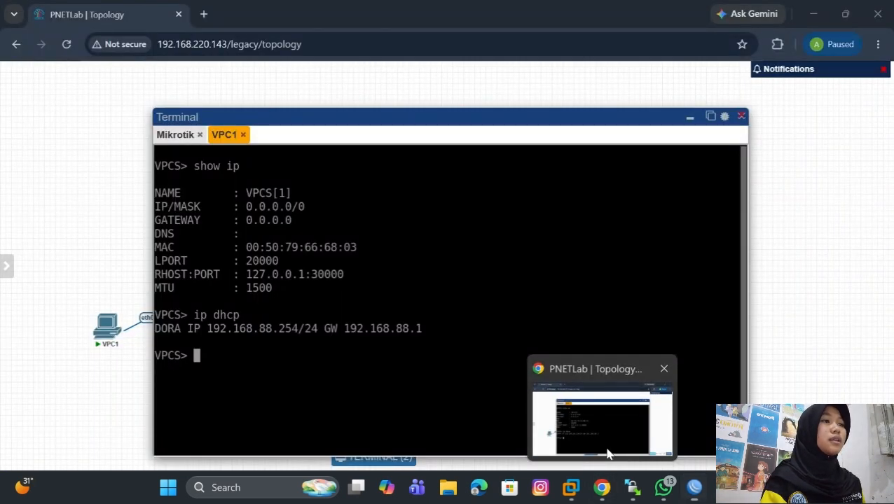
click(741, 117)
click(301, 179)
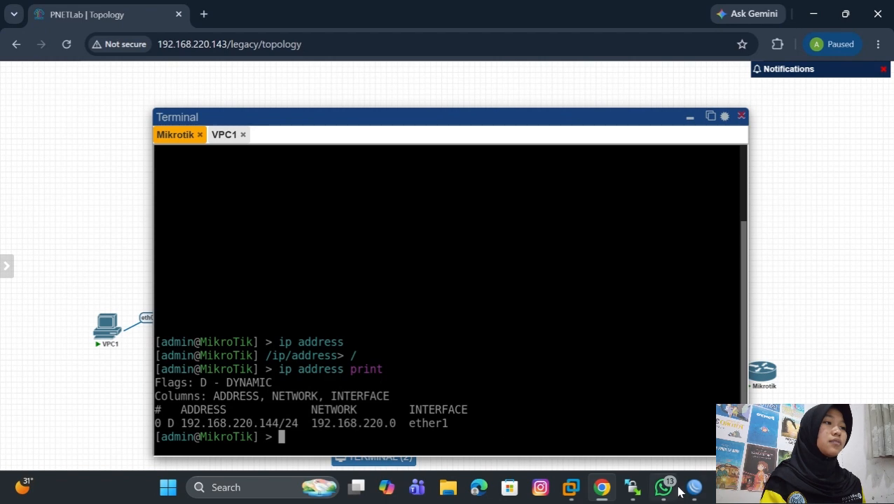
click(632, 489)
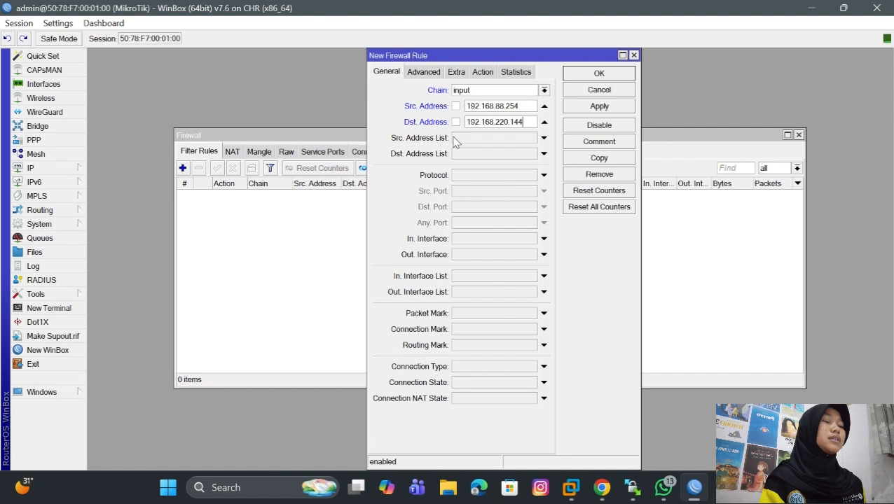
- Set the protocol of the new firewall rule to icmp
click(476, 175)
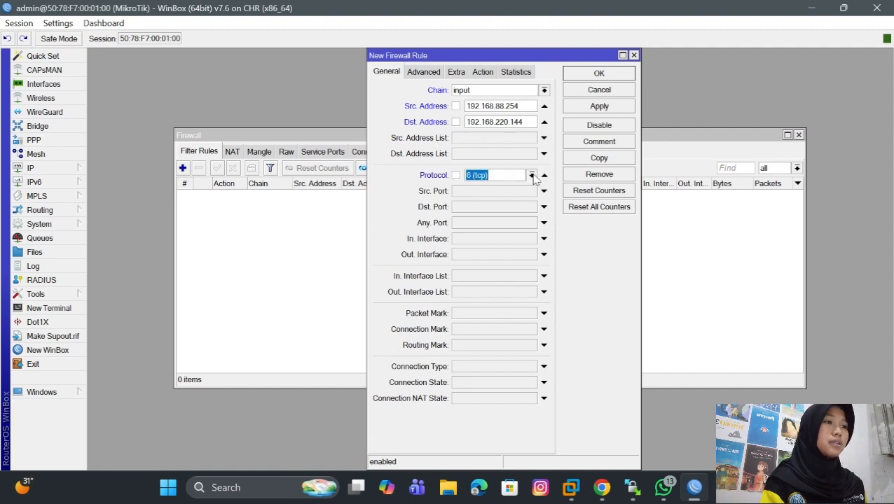
click(531, 175)
click(500, 186)
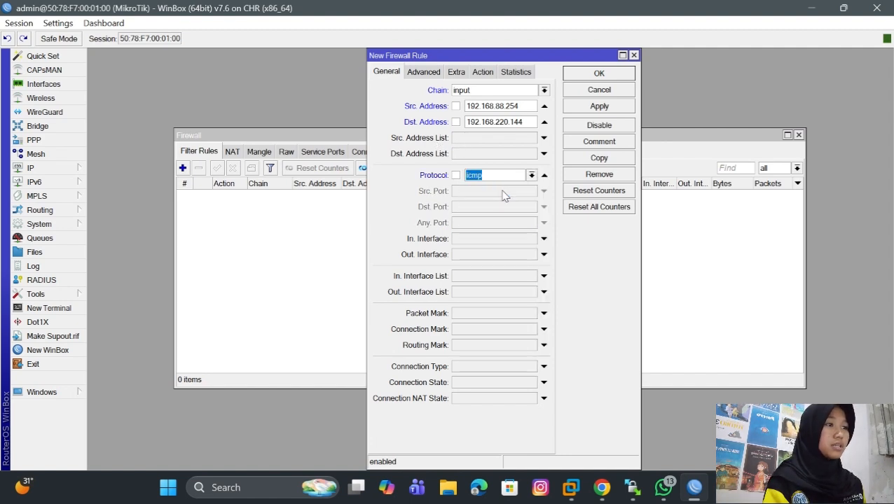
- Keep the firewall rule's action as accept and save the rule
click(486, 73)
click(544, 90)
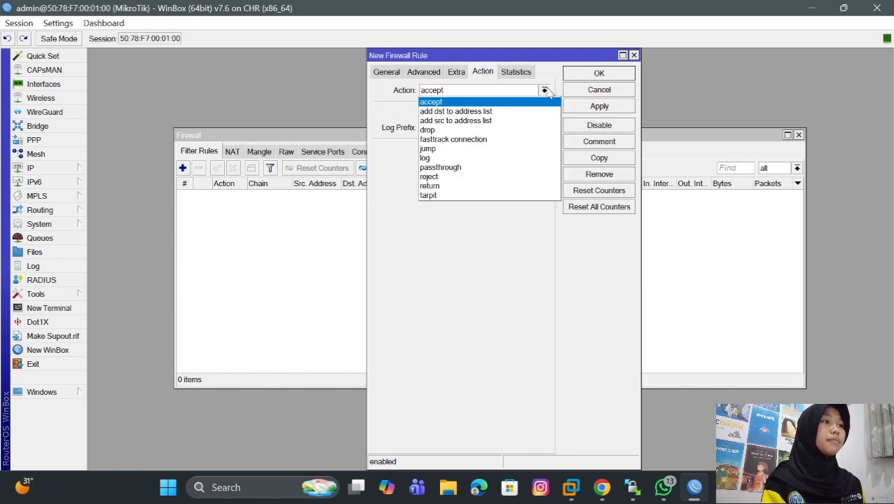
click(545, 103)
click(601, 111)
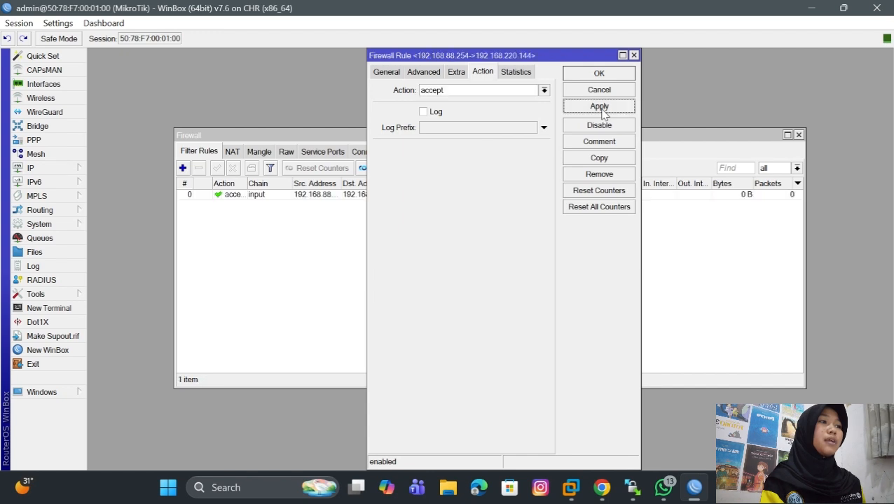
click(599, 72)
- Start a second filter rule with chain input and destination address 192.168.220.144
click(182, 168)
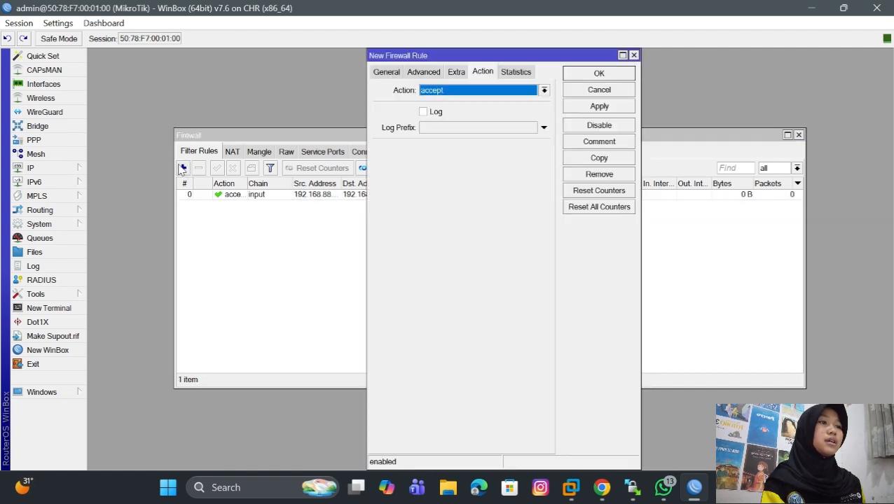
click(389, 76)
click(544, 90)
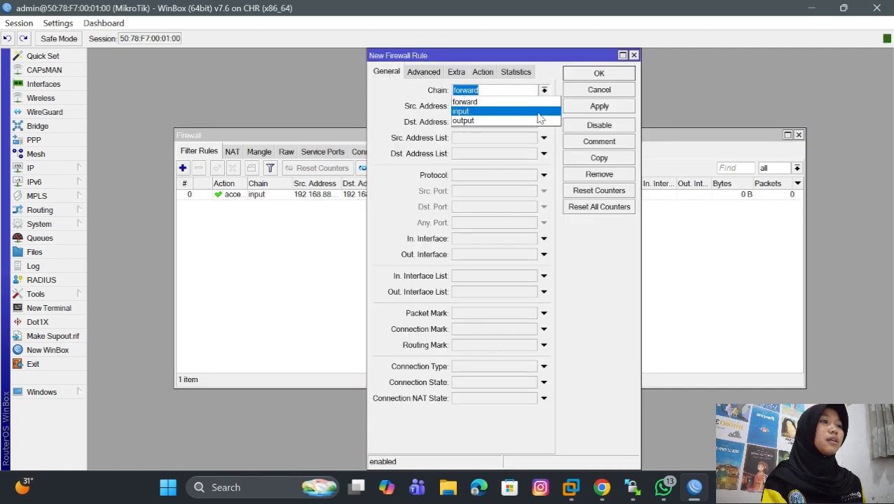
click(538, 112)
click(543, 122)
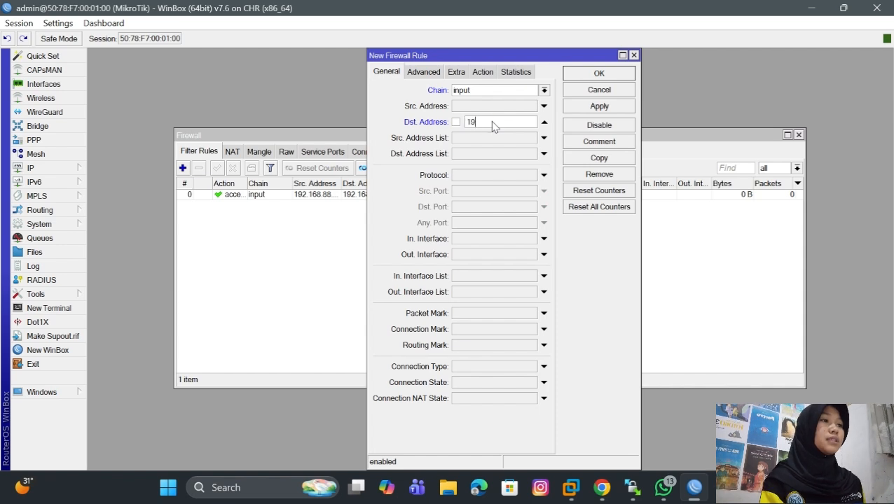
text(192.168.220)
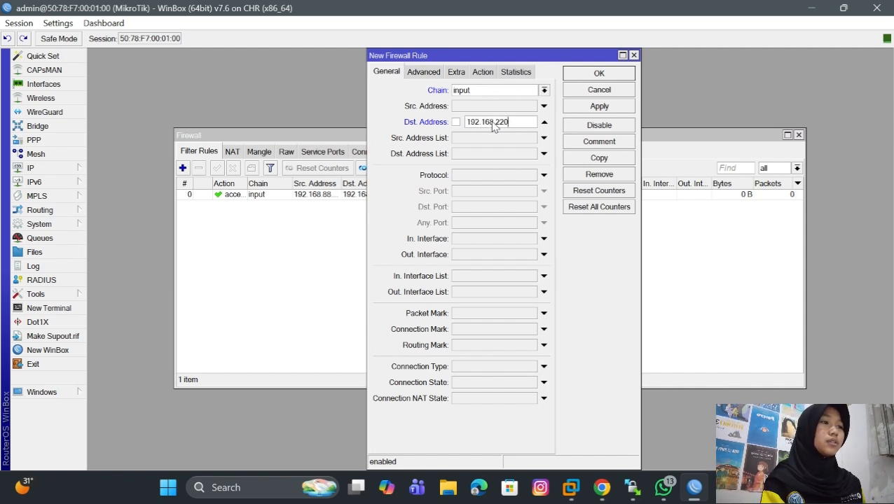
text(.144)
- Set the second filter rule's protocol to icmp
click(543, 175)
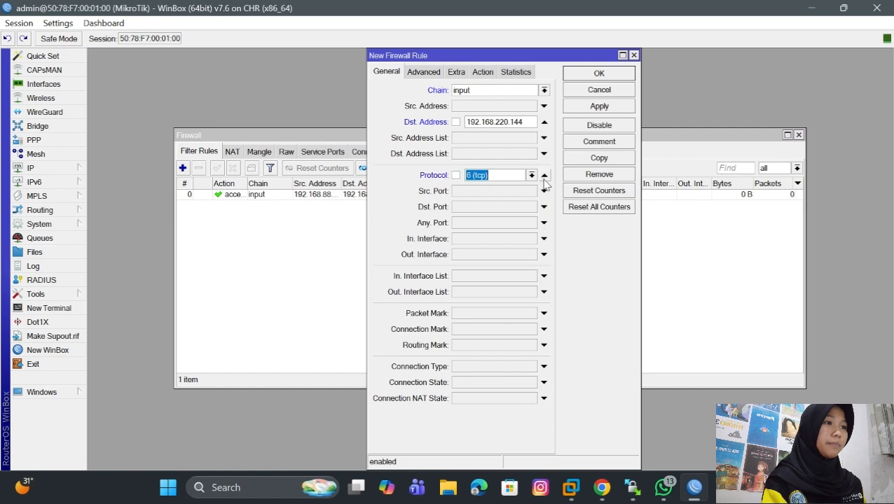
click(532, 175)
click(526, 175)
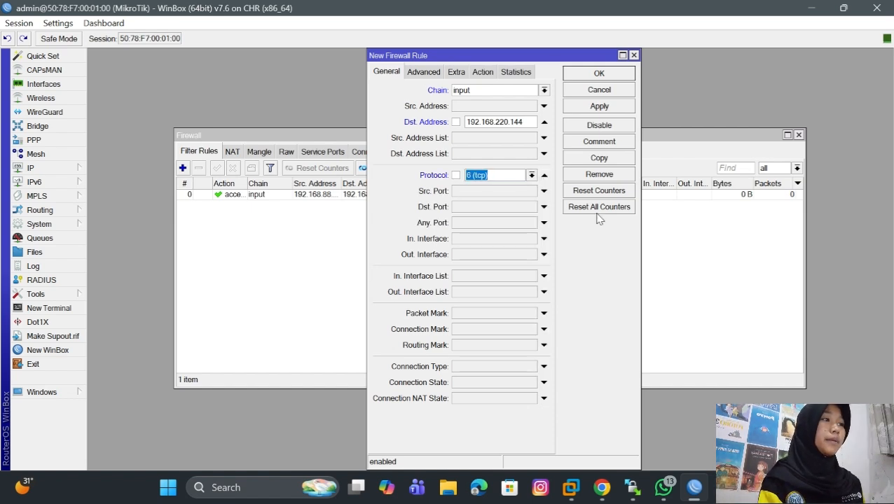
click(532, 176)
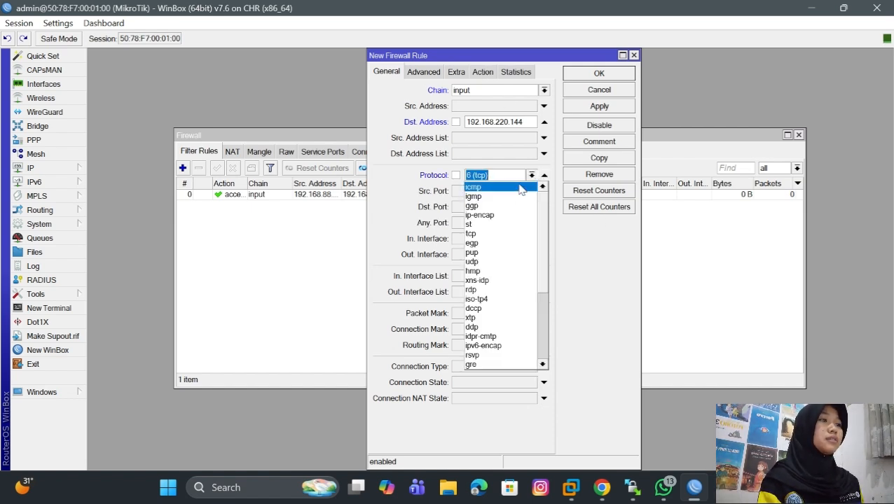
click(524, 184)
- Set the second filter rule's action to drop and save the rule
click(482, 72)
click(545, 90)
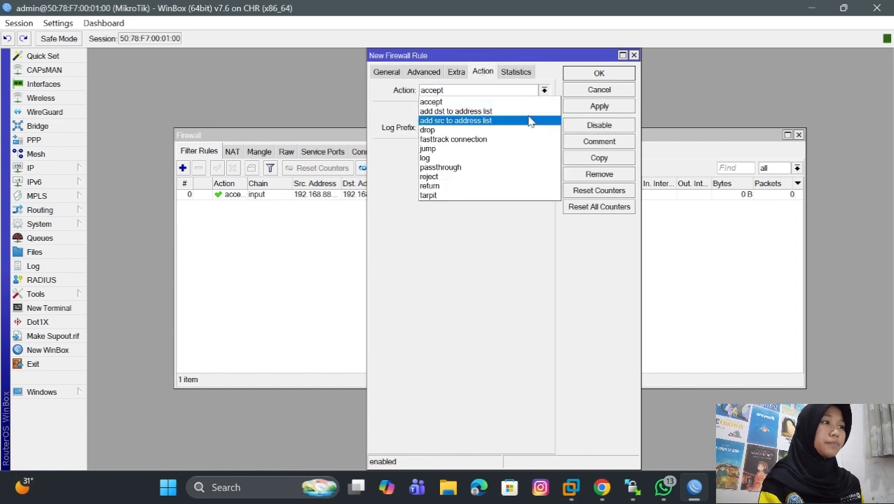
click(519, 135)
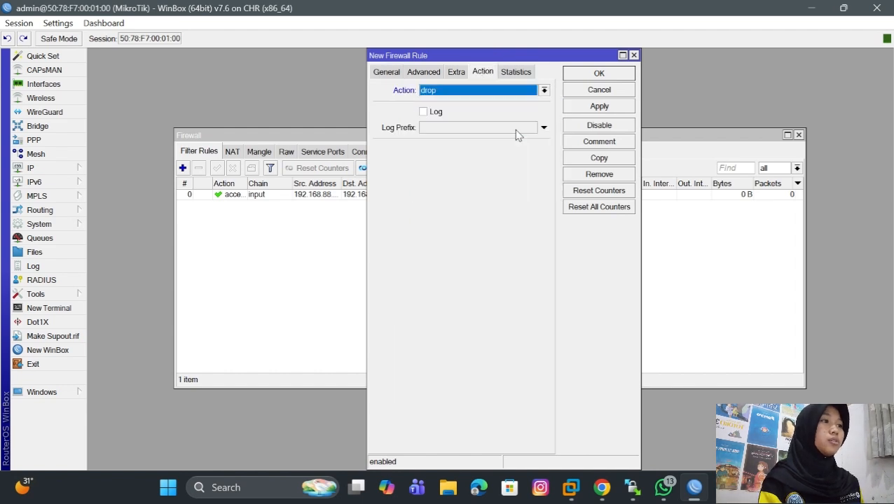
click(611, 111)
click(603, 75)
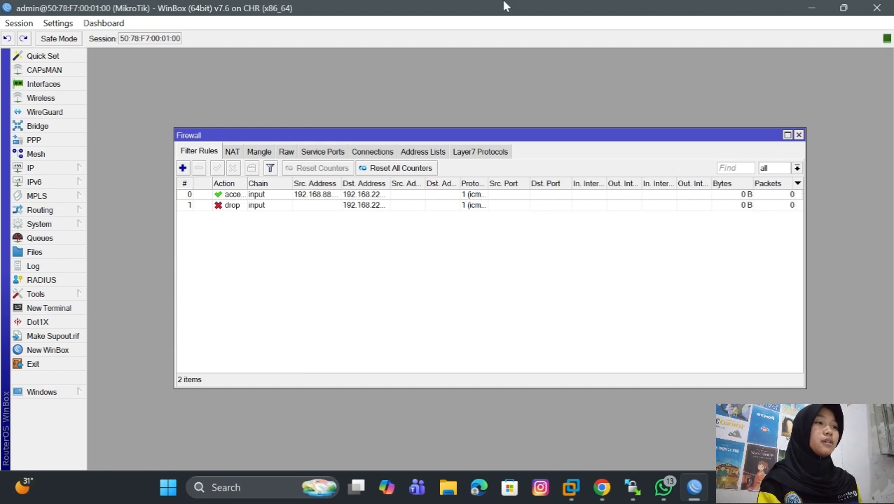
- Switch to the PNETLab topology and move the Mikrotik node between the Net cloud and switch R2
mouse_move(601, 488)
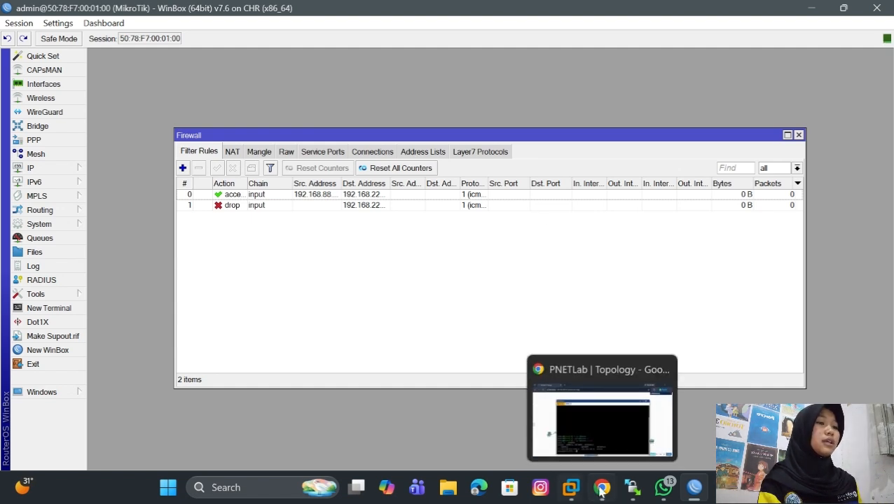
click(606, 435)
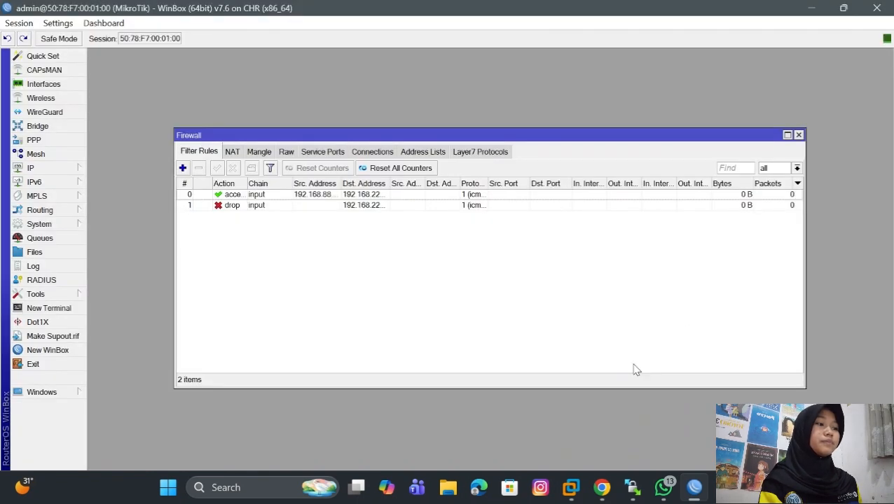
mouse_move(602, 486)
click(603, 445)
click(741, 116)
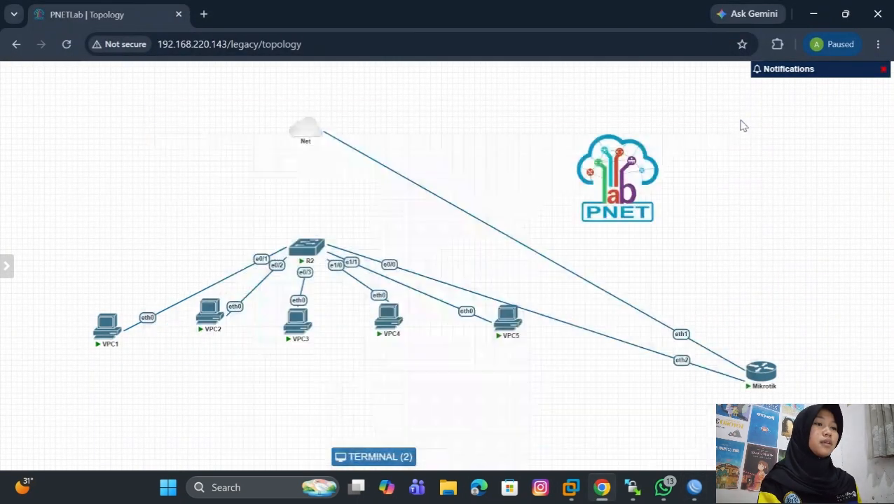
drag(754, 375, 297, 207)
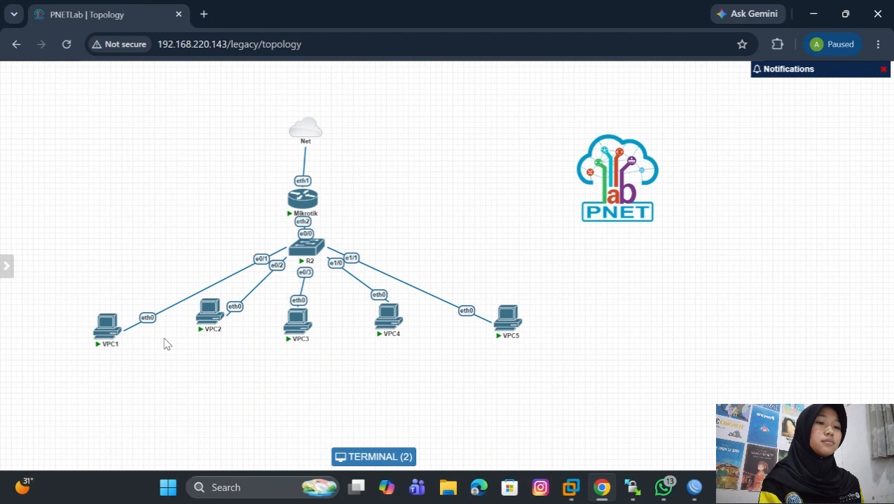
- Ping 192.168.220.144 from the VPC1 console to test the accept rule, and minimize the terminal
click(107, 324)
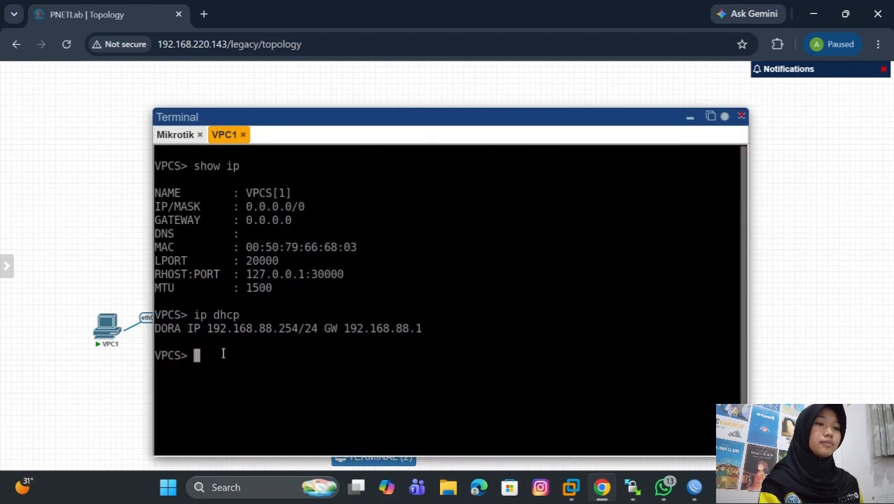
text(ping )
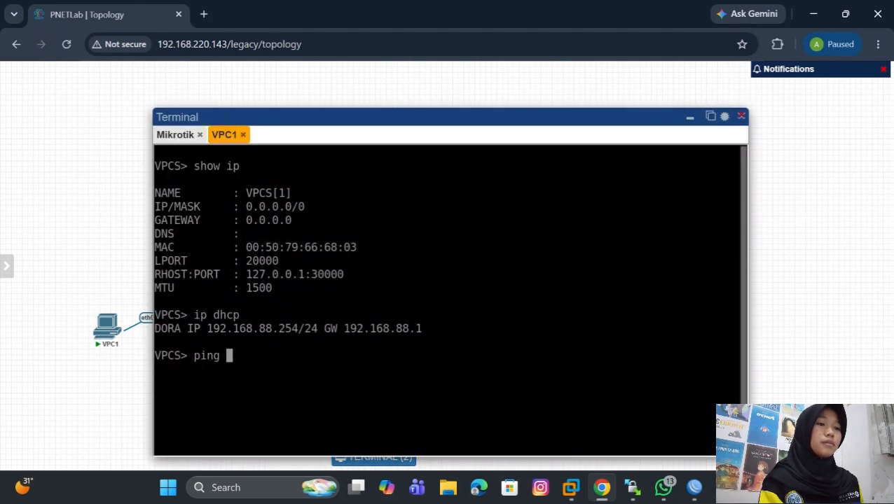
text(192.)
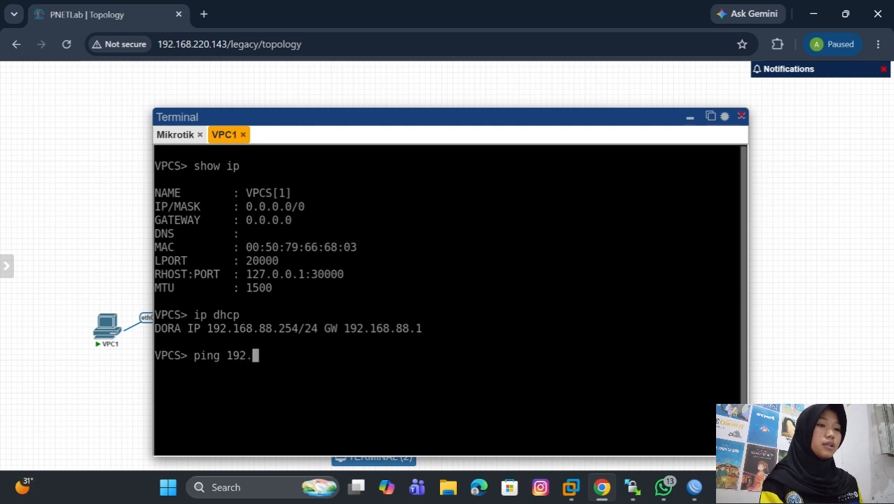
text(168.)
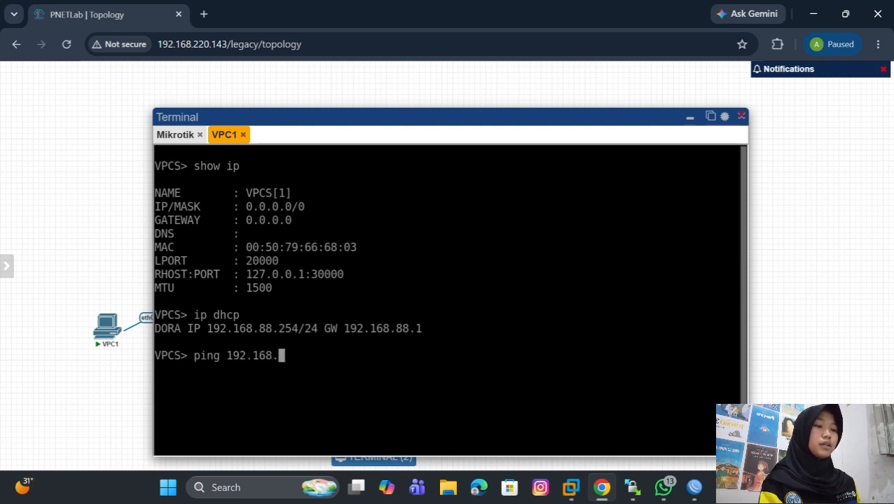
text(220)
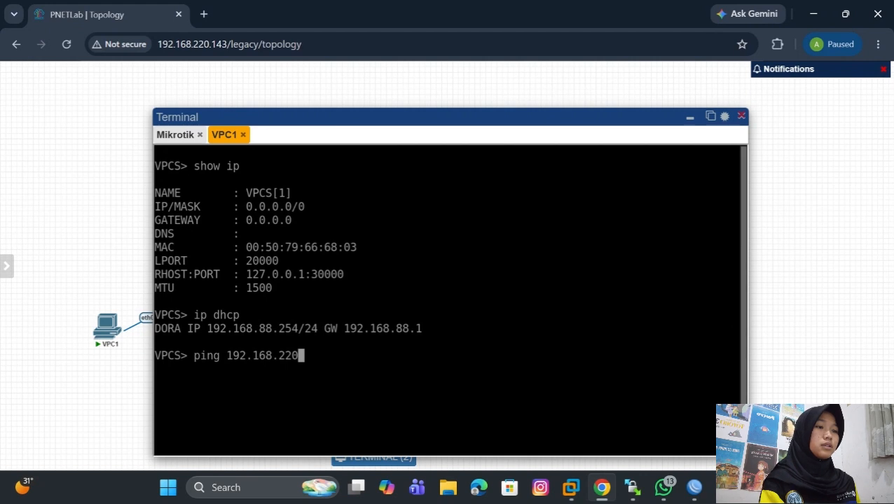
text(.)
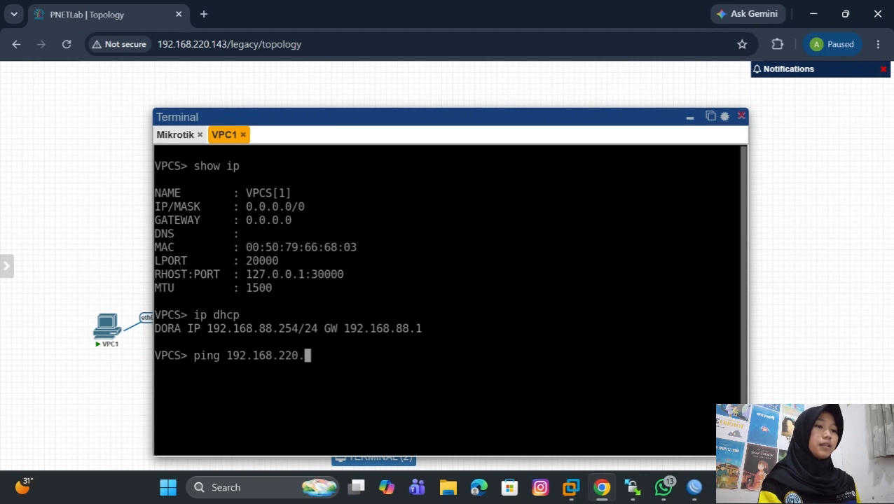
text(144)
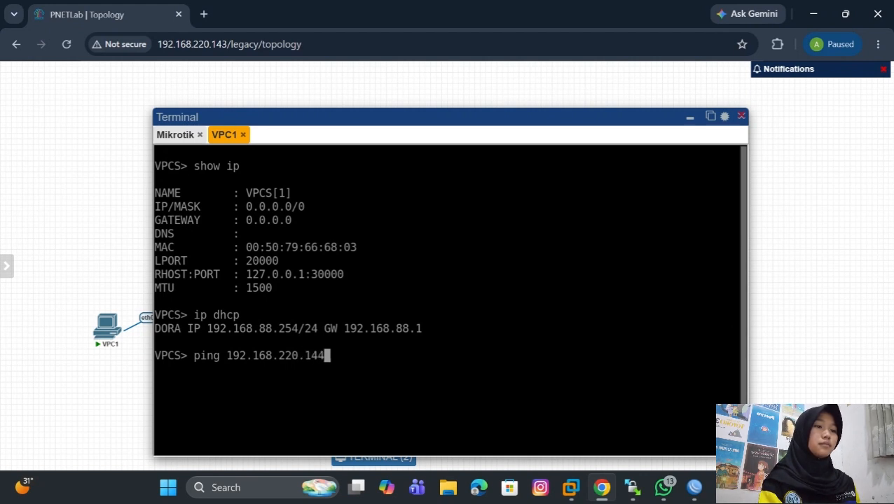
key(Return)
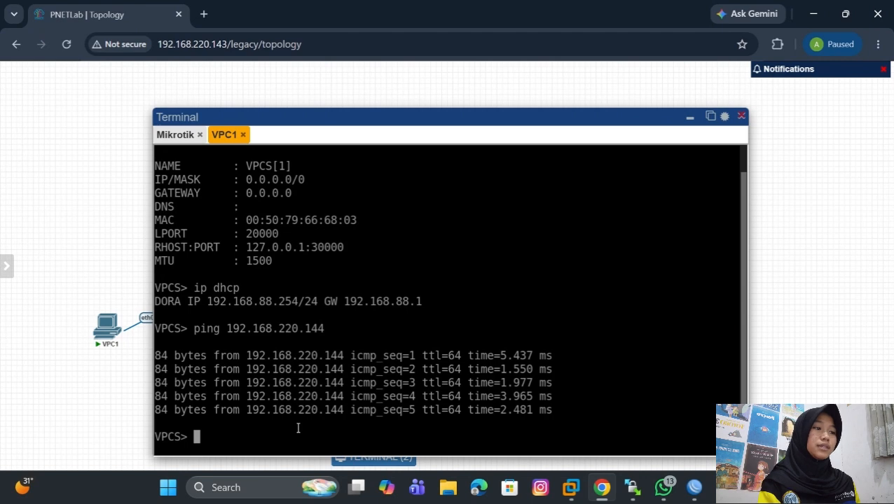
click(690, 118)
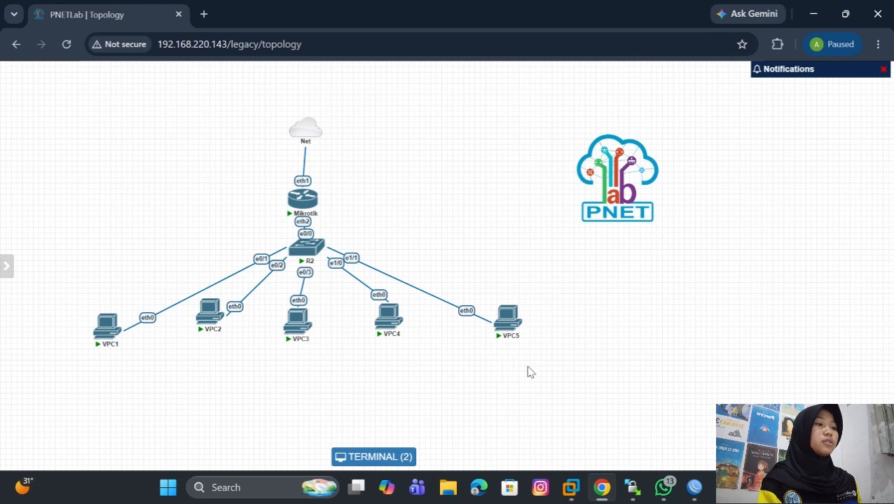
- Add a new Virtual PC (VPCS) node to the topology and name it server
right_click(430, 239)
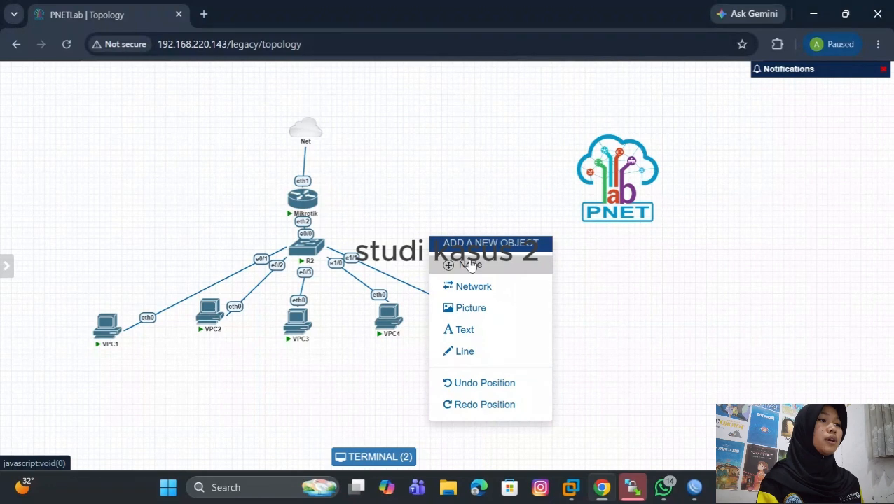
click(470, 264)
click(445, 323)
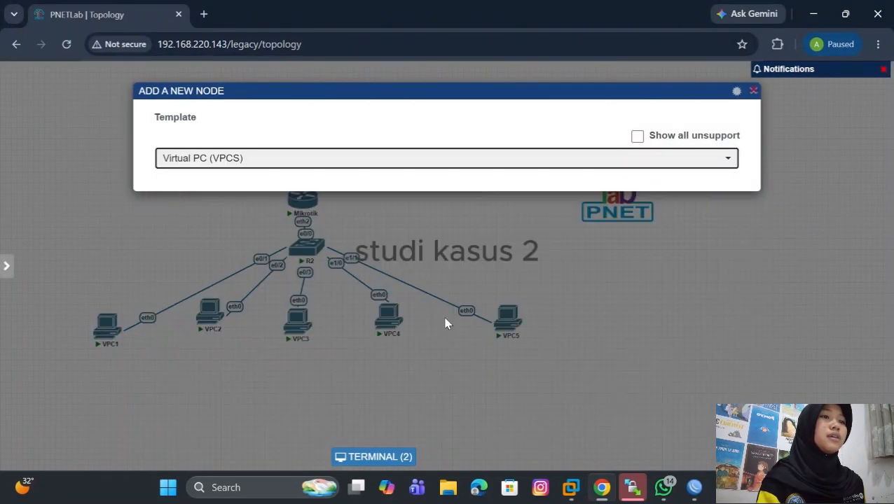
click(279, 266)
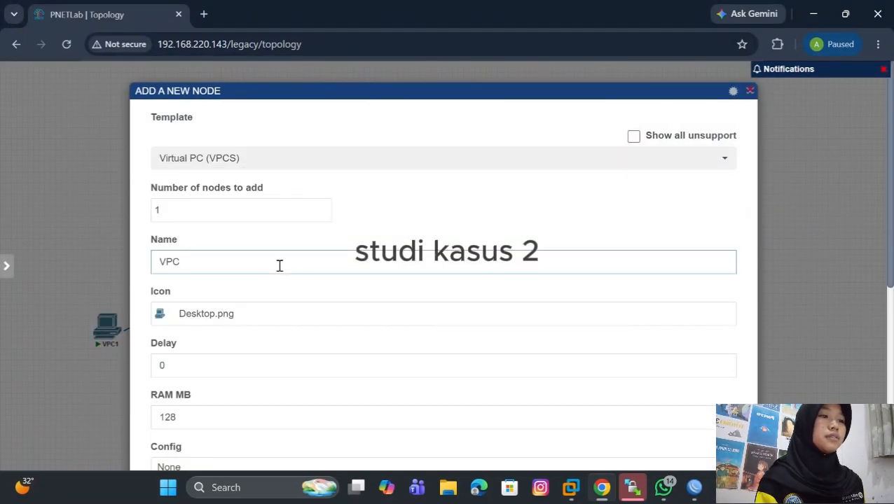
key(BackSpace)
key(BackSpace)
text(server)
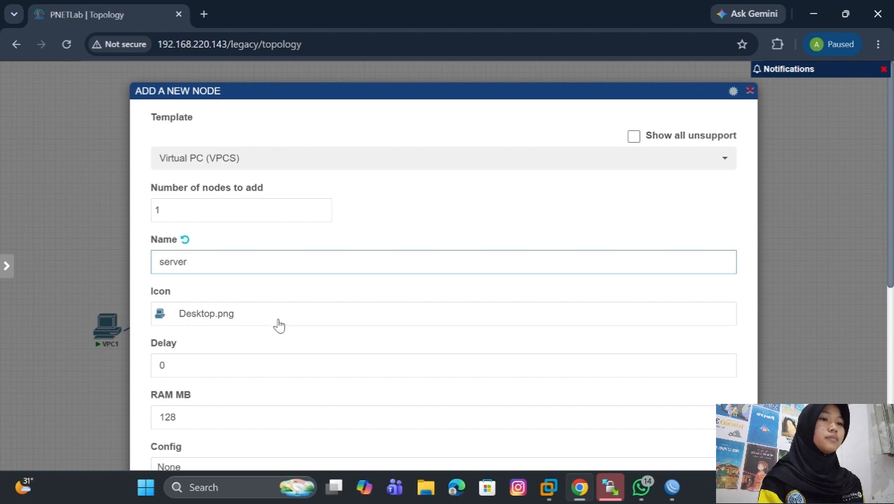
- Find the server icons in the device icon library and assign Server.png to the new node
click(235, 322)
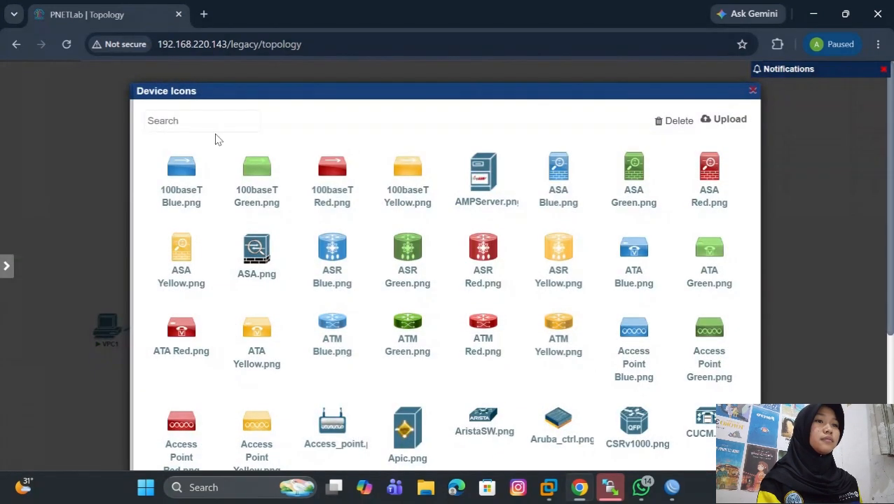
click(218, 123)
text(serv)
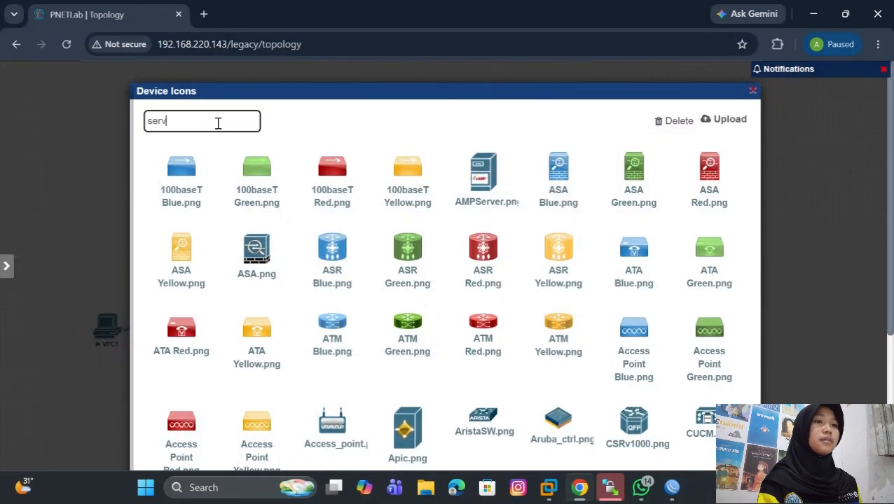
text(er)
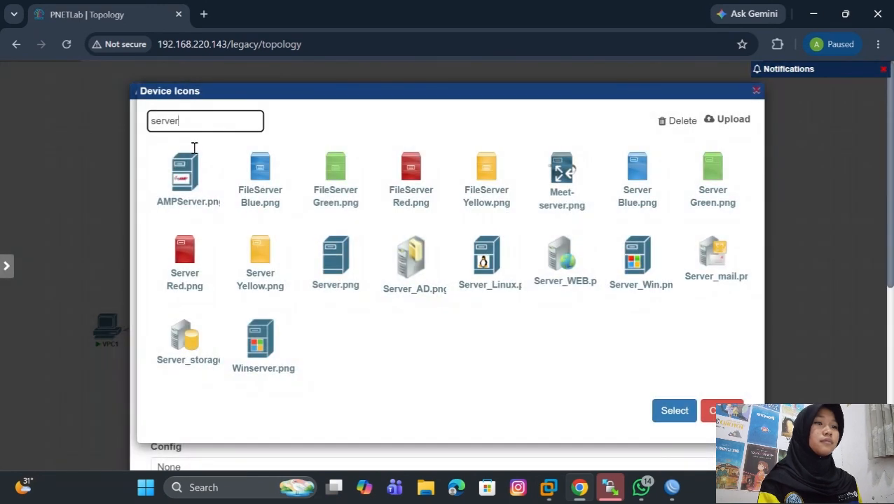
click(331, 279)
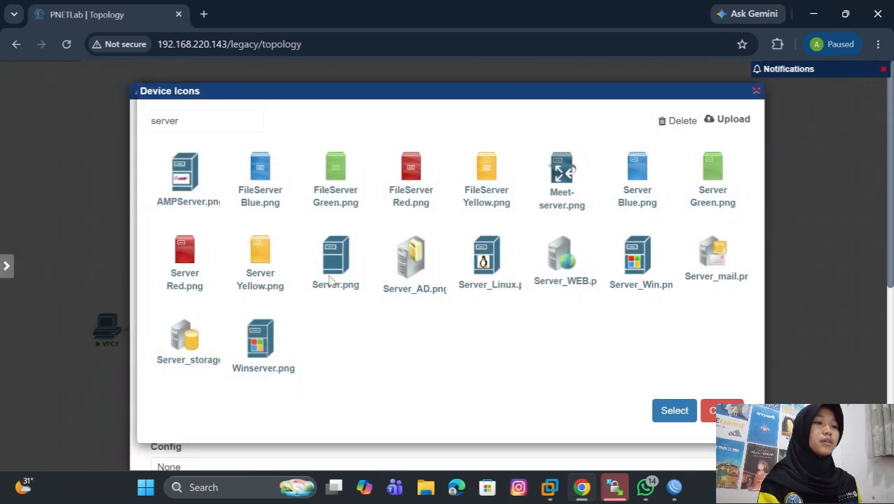
click(672, 418)
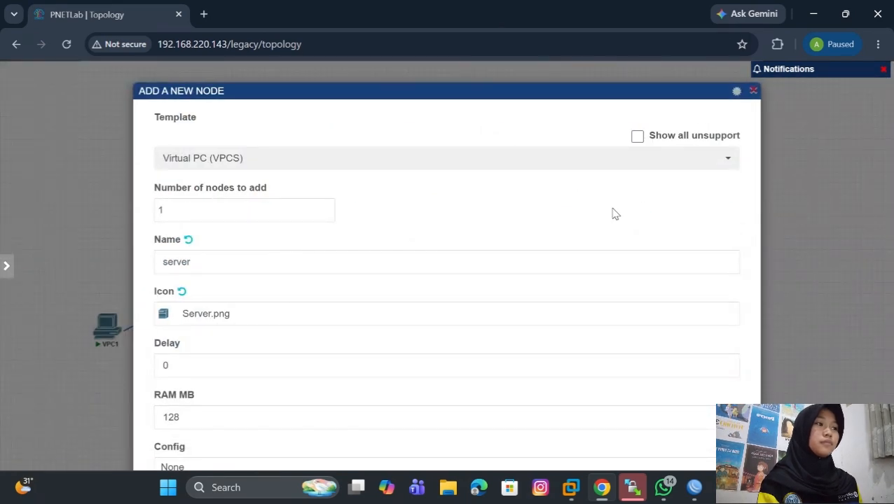
- Replace the new node's description with server and save the node
scroll(622, 168, down, 1)
scroll(622, 168, down, 2)
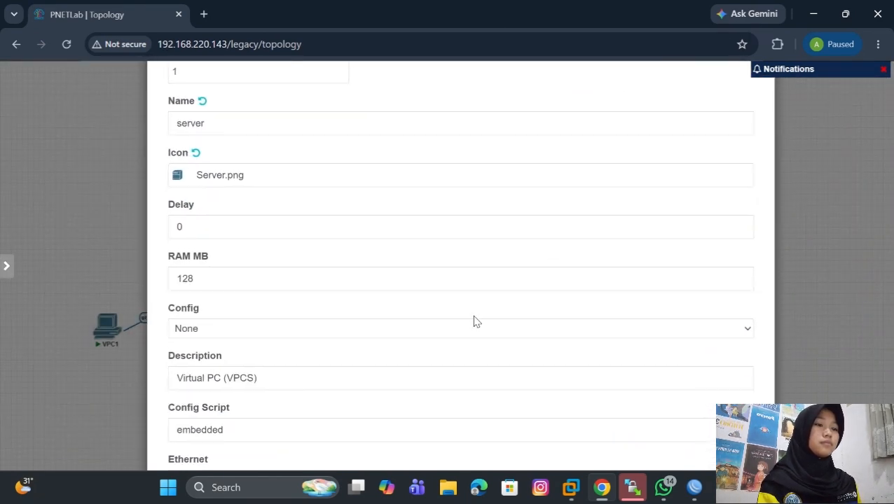
click(423, 375)
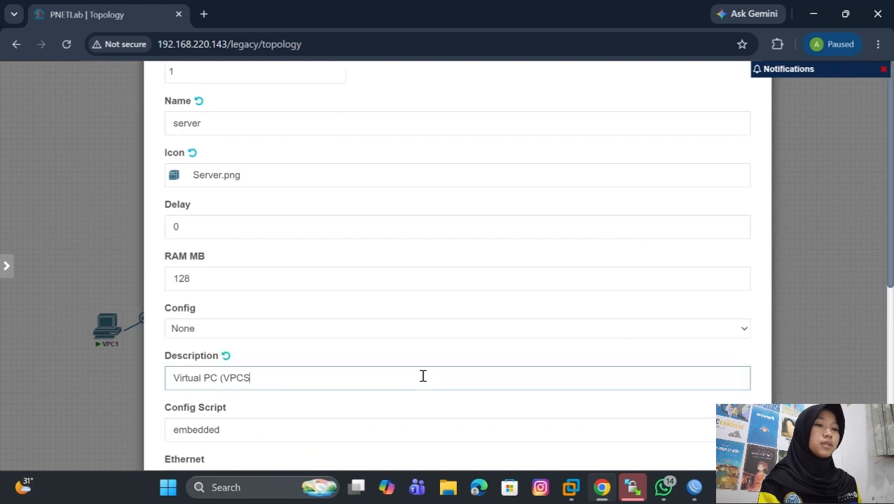
key(BackSpace)
key(BackSpace)
key(BackSpace)
key(BackSpace)
key(BackSpace)
key(BackSpace)
key(BackSpace)
key(BackSpace)
key(BackSpace)
key(BackSpace)
key(BackSpace)
key(BackSpace)
key(BackSpace)
key(BackSpace)
key(BackSpace)
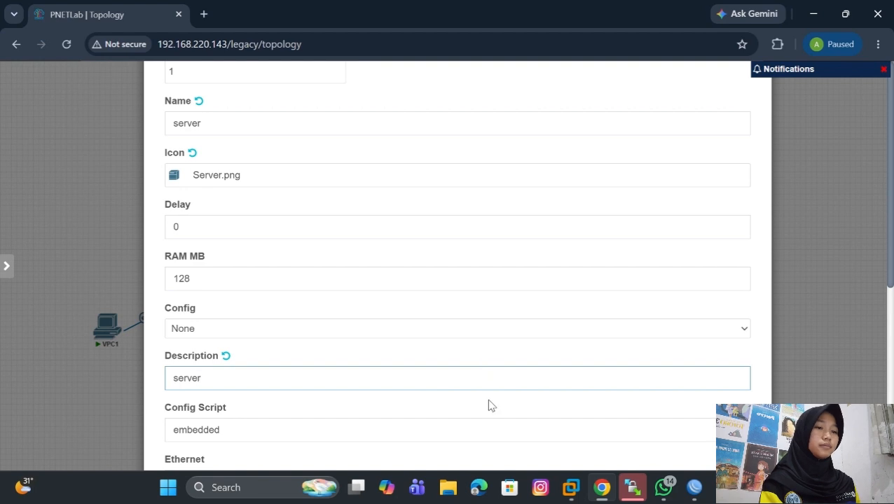
scroll(481, 367, down, 3)
scroll(480, 367, down, 1)
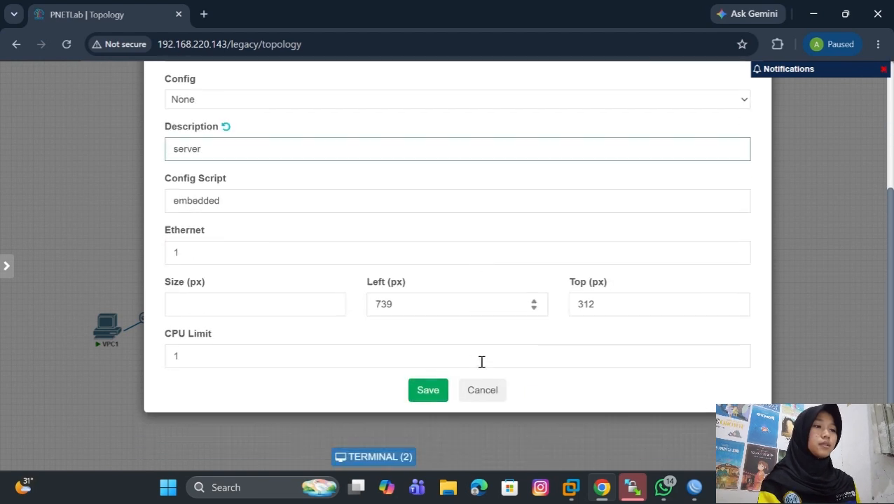
click(435, 391)
- Move the server node next to the Mikrotik router and start it
mouse_move(416, 245)
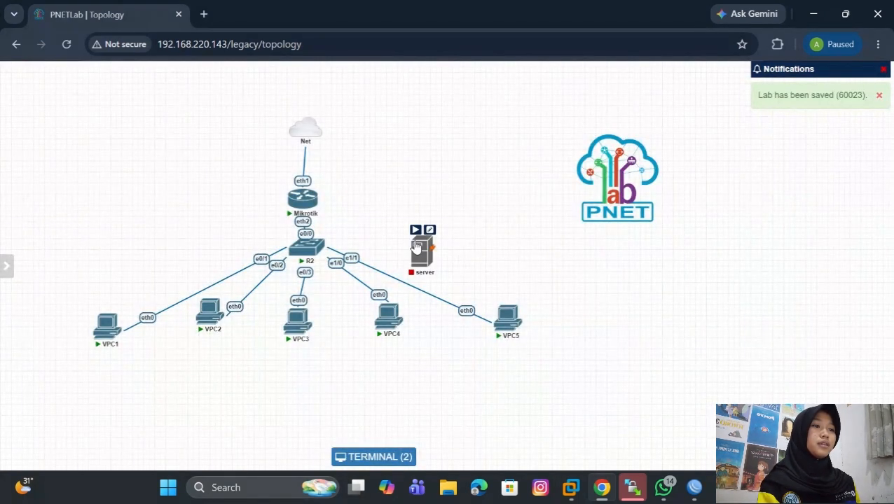
drag(416, 245, 382, 194)
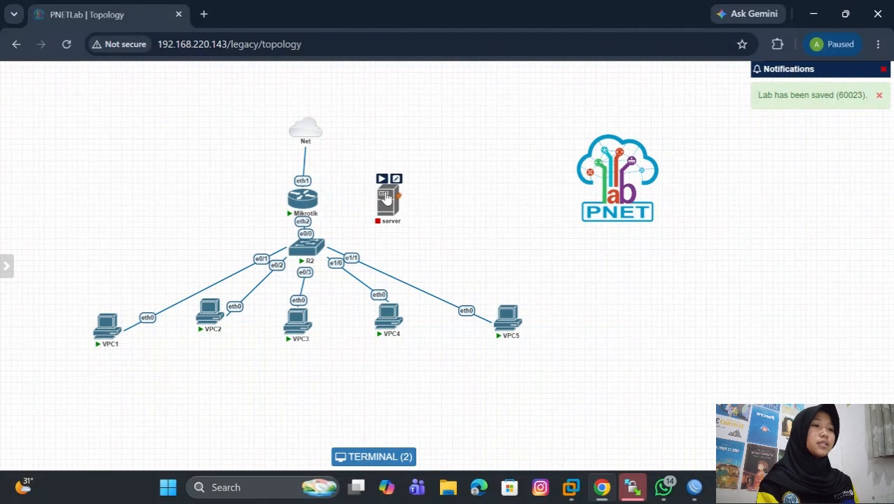
click(382, 179)
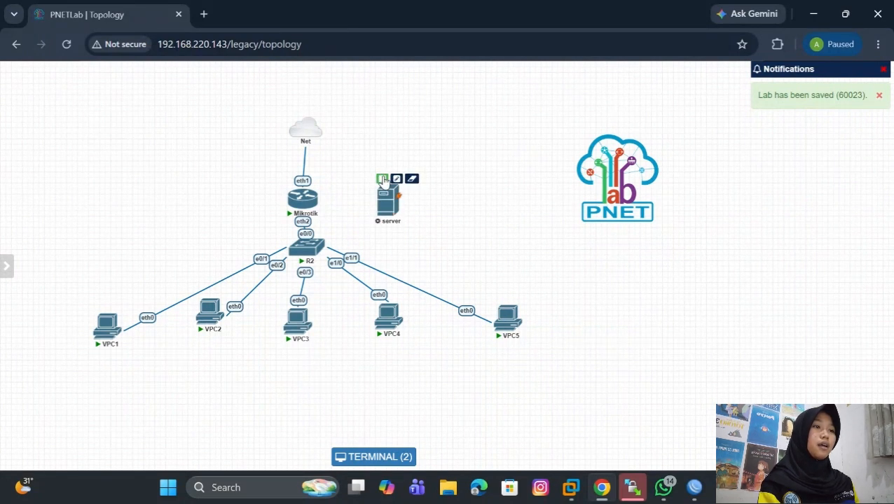
- Connect the server's eth0 interface to the Mikrotik router's eth3 interface and save the connection
mouse_move(393, 198)
mouse_down()
mouse_move(300, 192)
mouse_move(308, 202)
mouse_up()
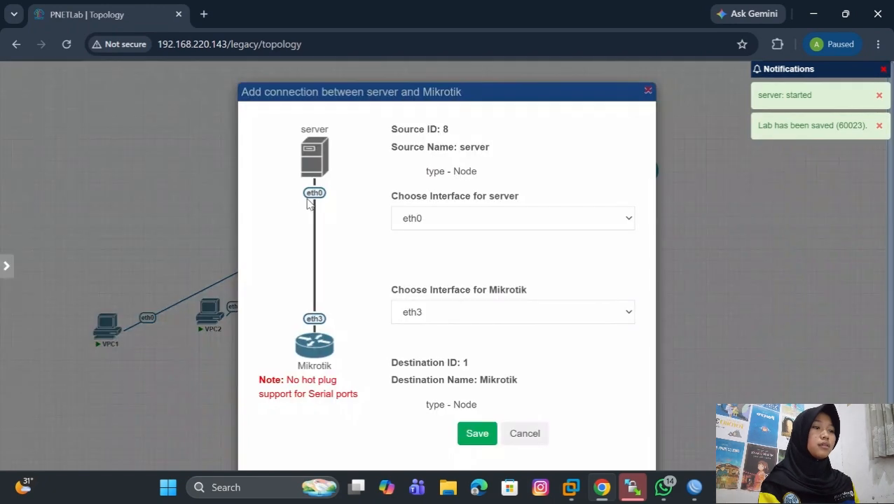
click(474, 436)
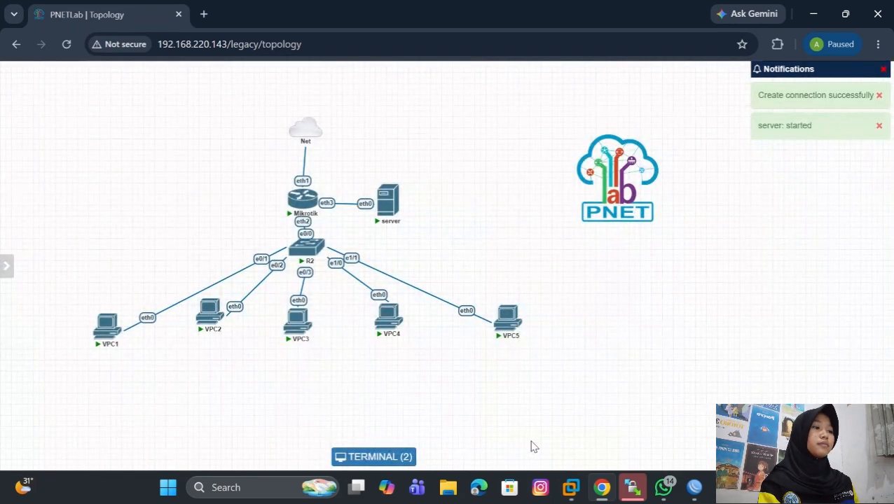
click(691, 488)
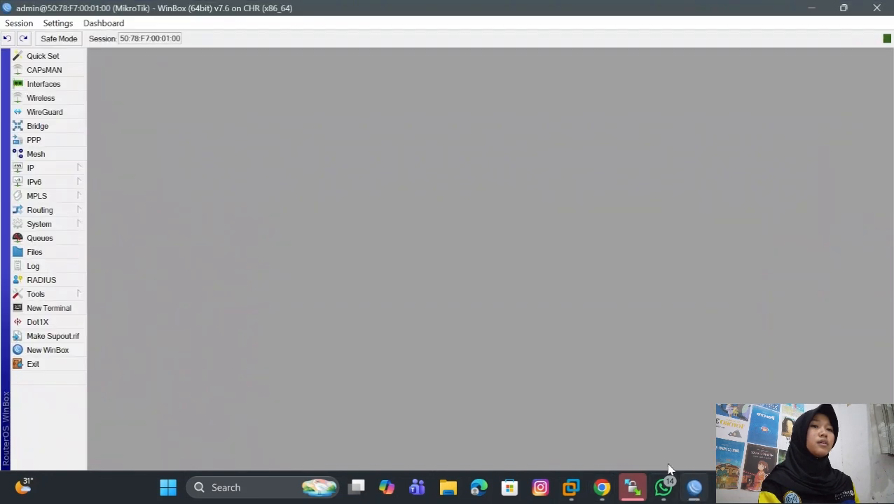
click(60, 174)
click(581, 410)
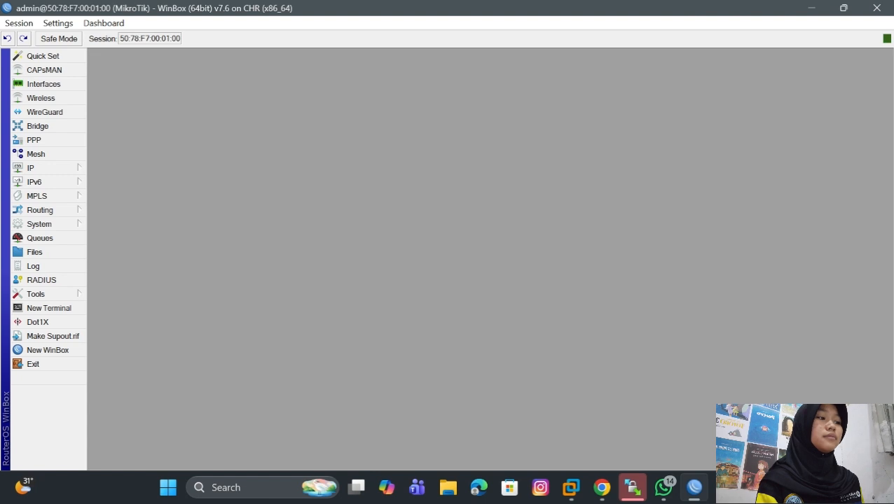
click(601, 487)
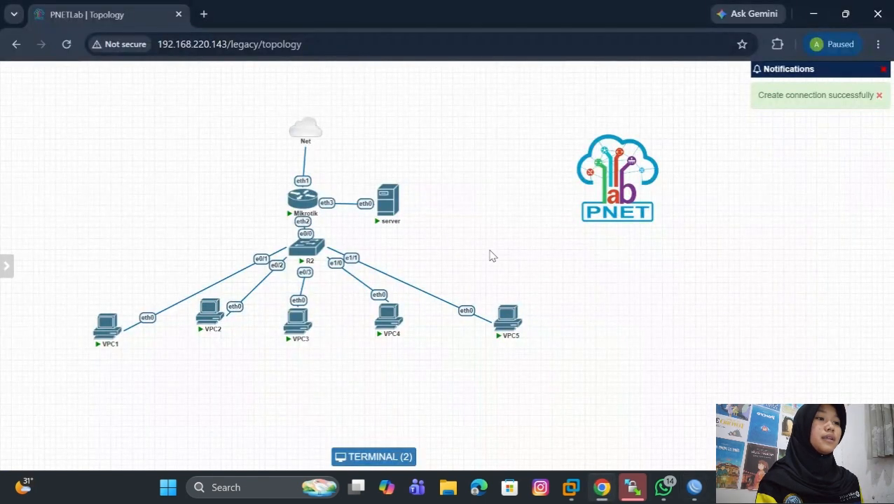
- Request an address for the server by running ip dhcp in its console, and dismiss the terminal
click(384, 204)
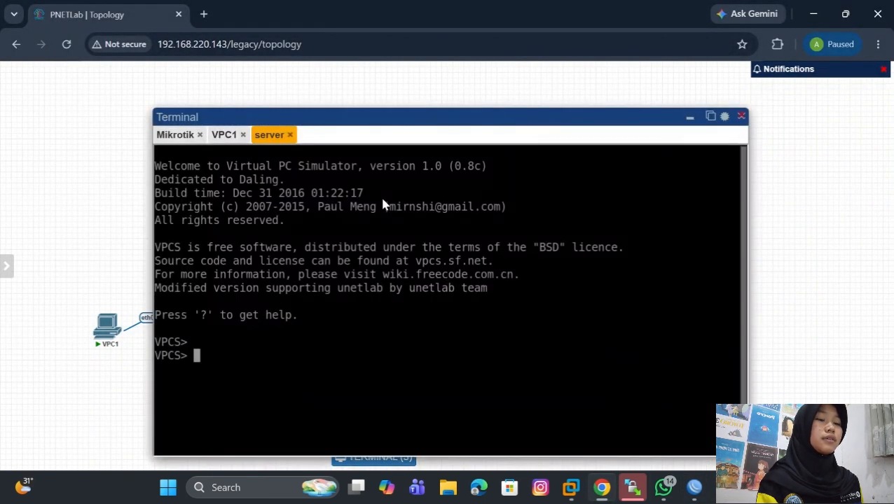
text(ip )
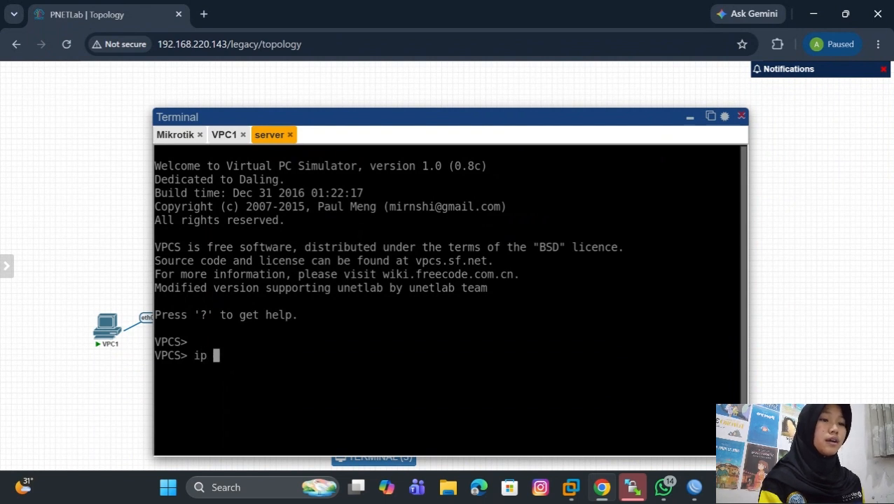
text(dhcp)
key(Return)
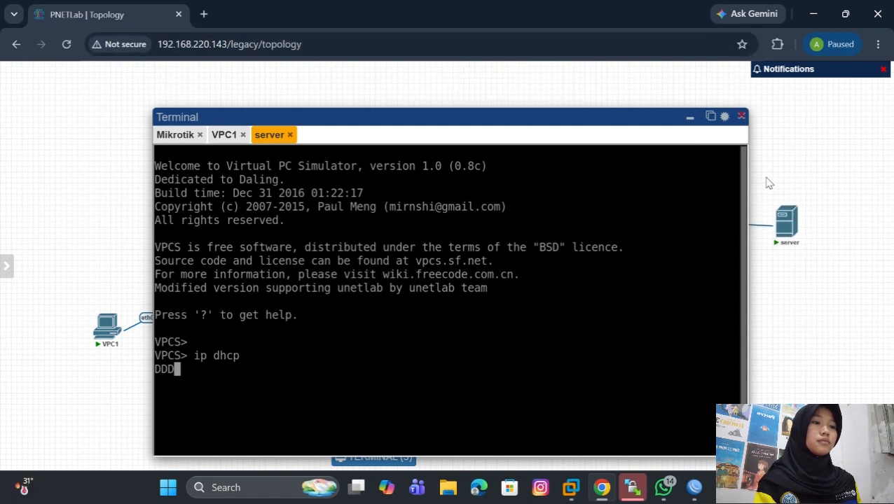
click(741, 117)
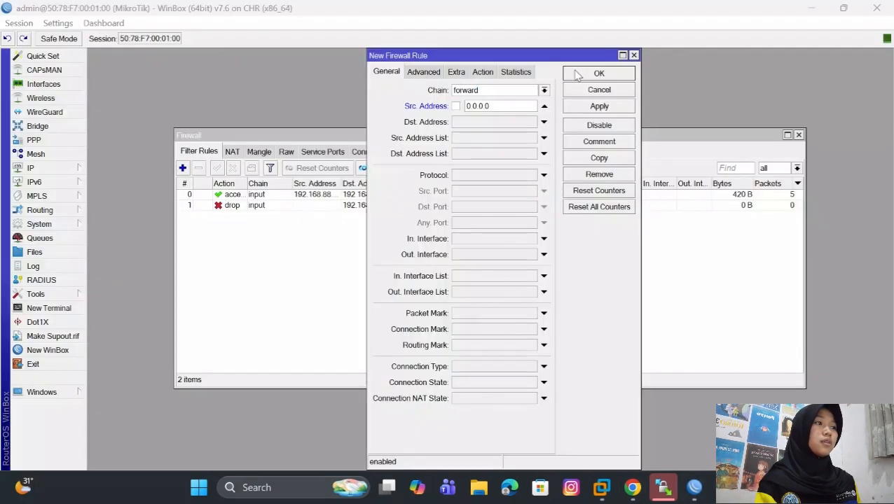
- Discard the open firewall rule in WinBox and start a fresh filter rule on the forward chain with a source address
click(634, 55)
click(63, 170)
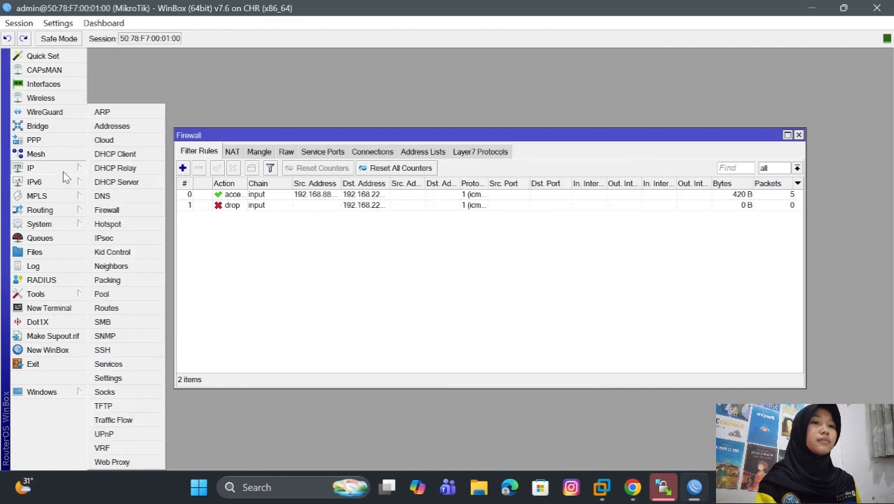
click(126, 209)
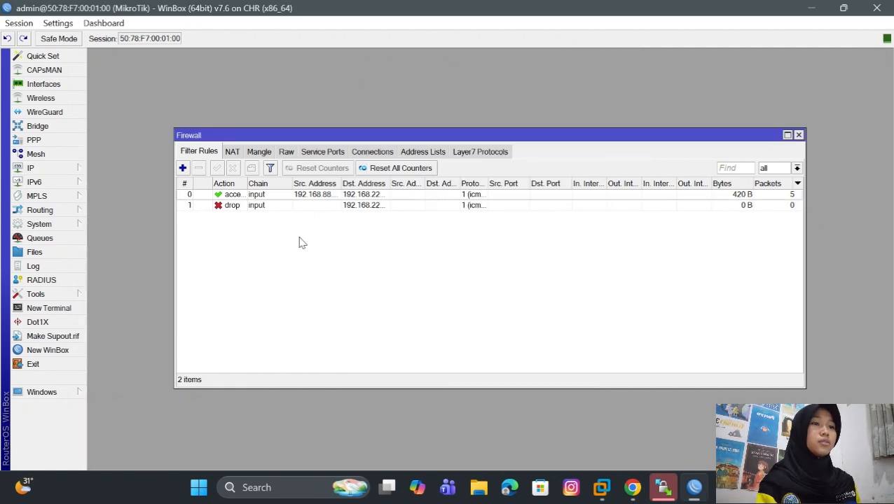
click(182, 168)
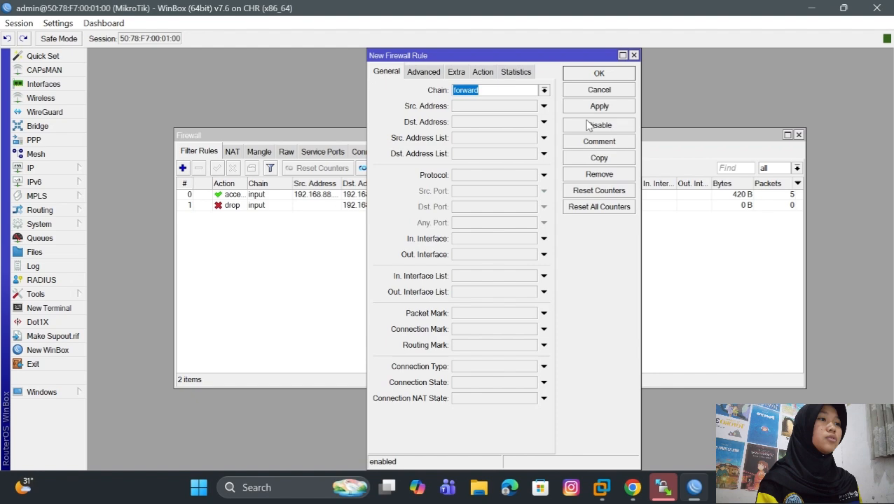
click(494, 106)
- Check VPC3's address in its PNETLab console and set the new WinBox rule's source address to 192.168.88.253
click(633, 488)
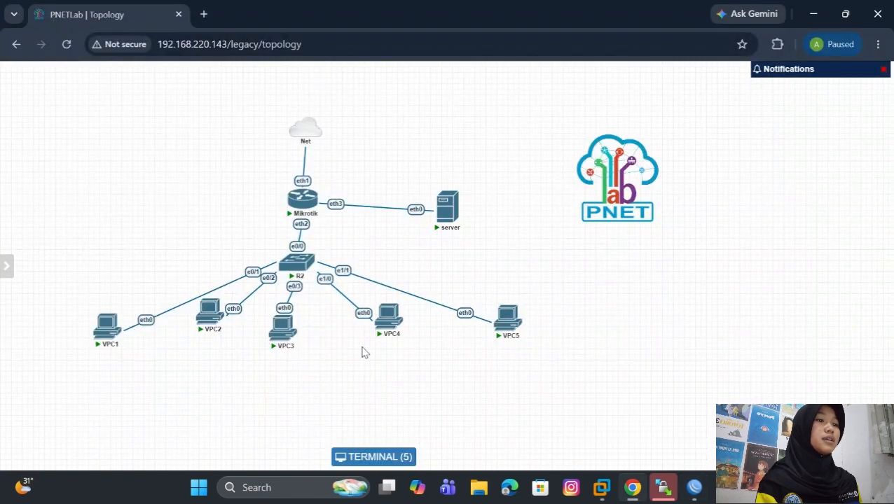
click(288, 340)
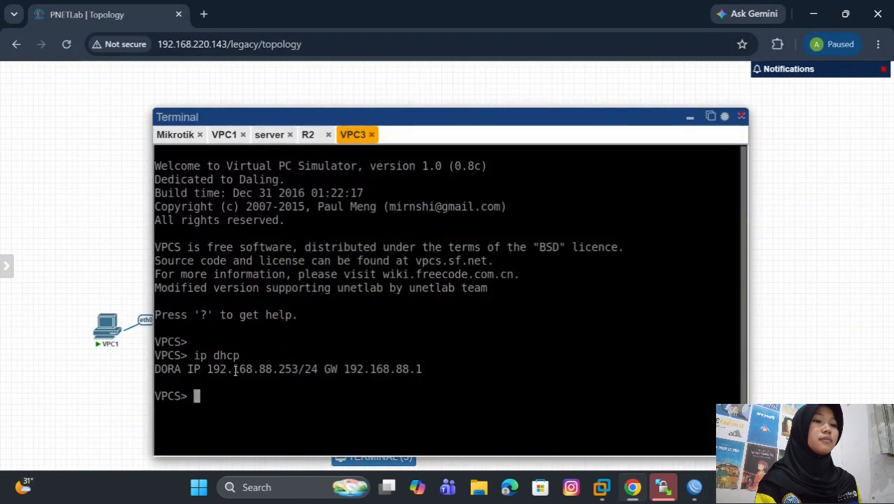
mouse_move(693, 492)
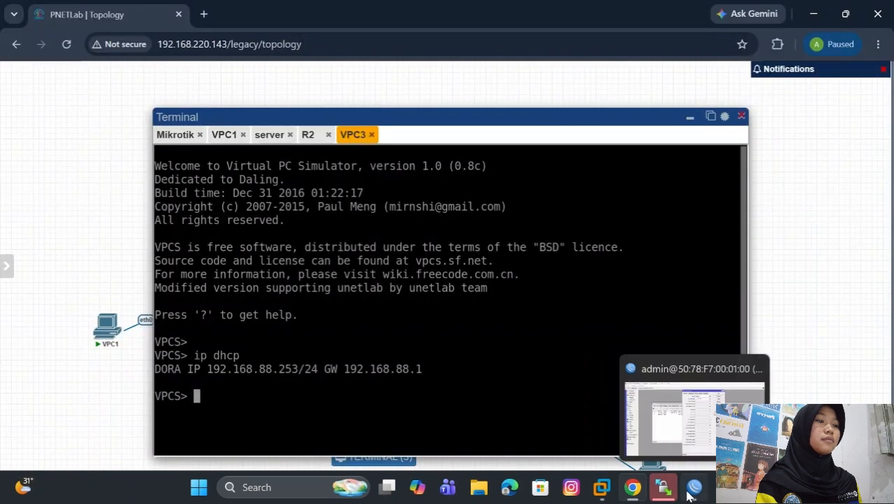
click(690, 496)
click(490, 106)
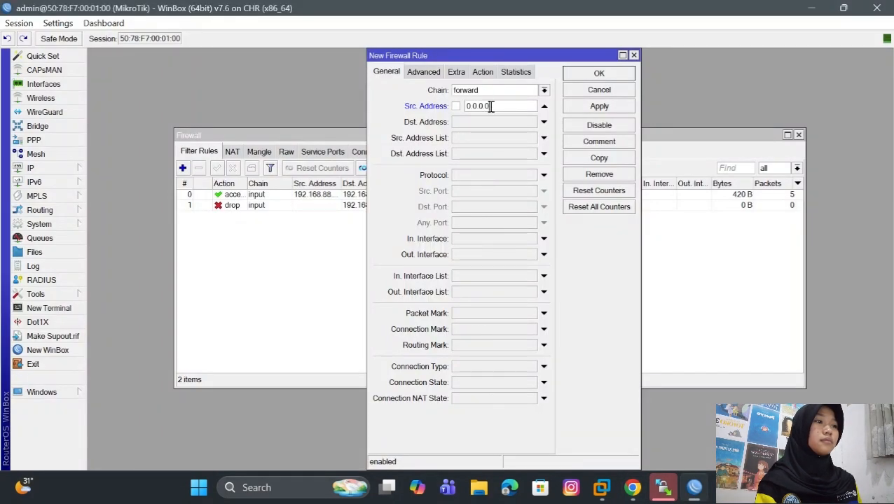
key(BackSpace)
key(BackSpace)
key(BackSpace)
key(BackSpace)
key(BackSpace)
key(BackSpace)
key(BackSpace)
key(BackSpace)
text(192.168.88)
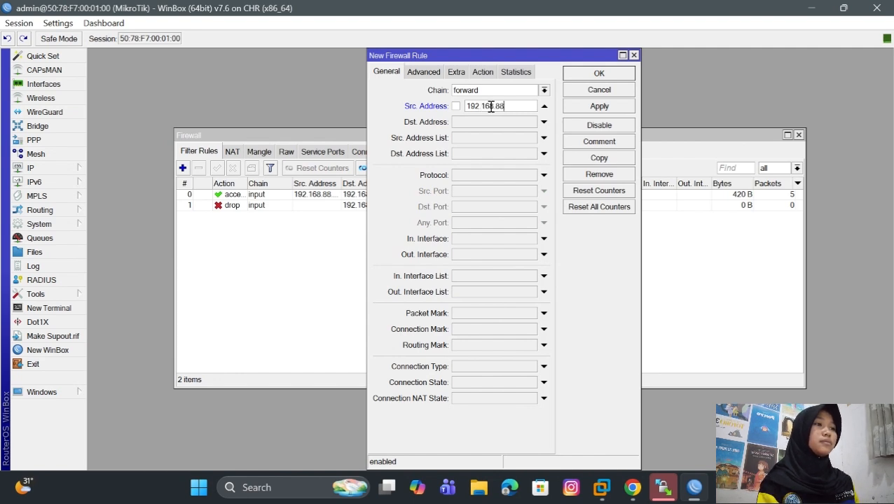
text(.253)
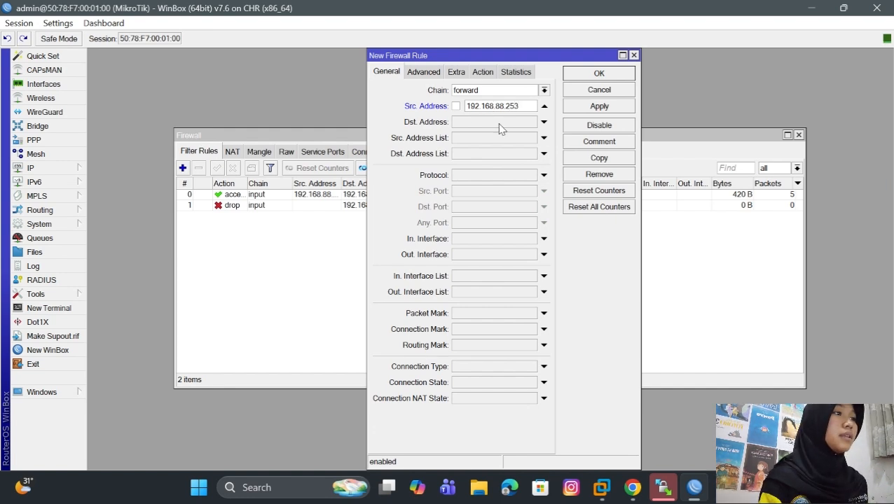
- Look up the server's address in its PNETLab console and return to the open WinBox rule
click(498, 122)
mouse_move(638, 491)
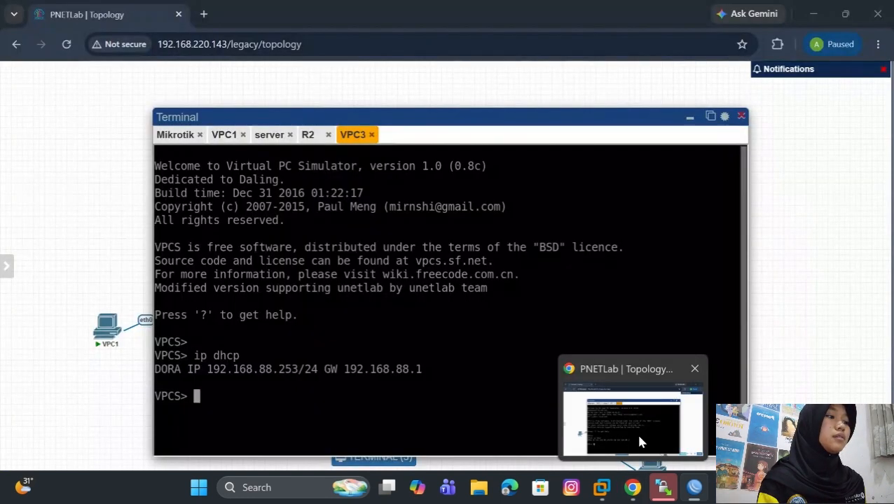
click(639, 437)
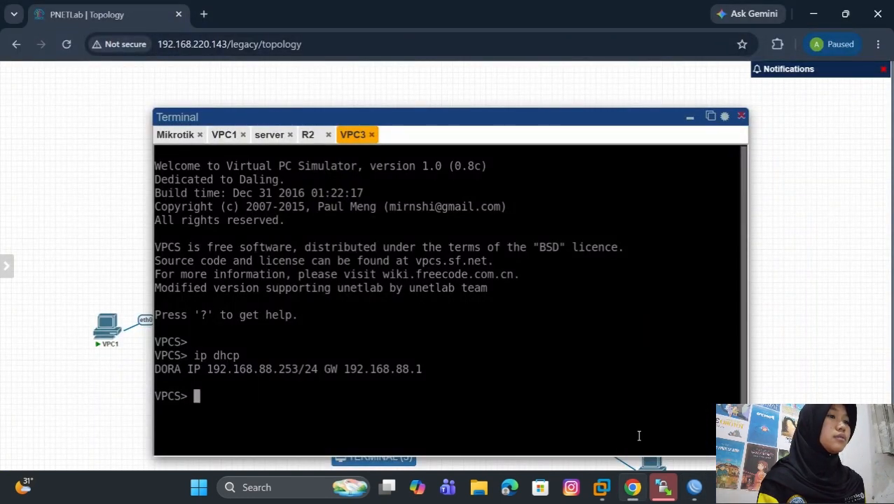
click(740, 115)
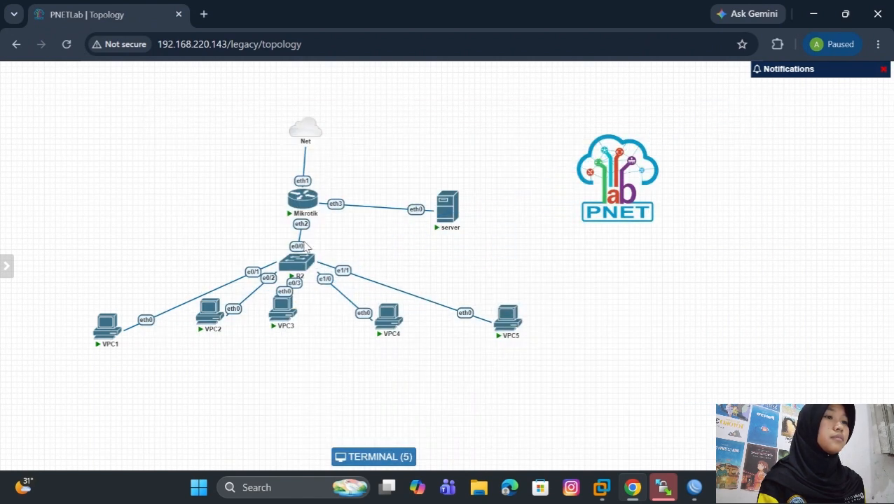
click(447, 206)
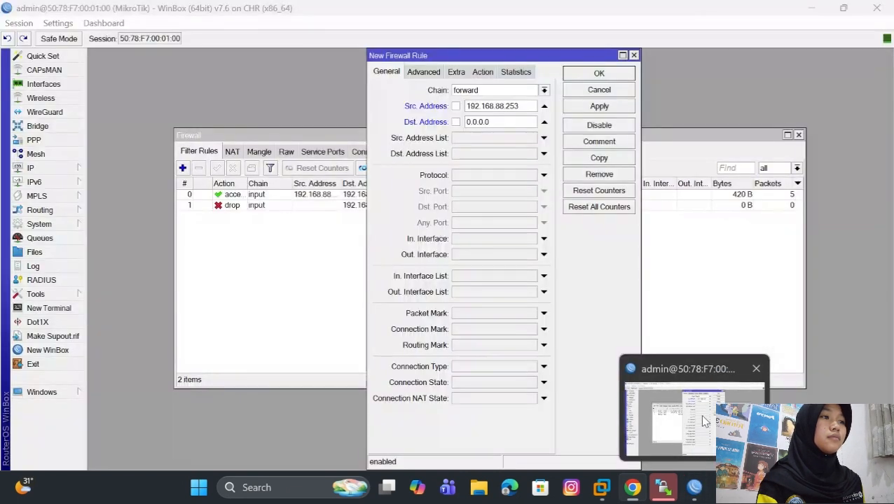
click(700, 414)
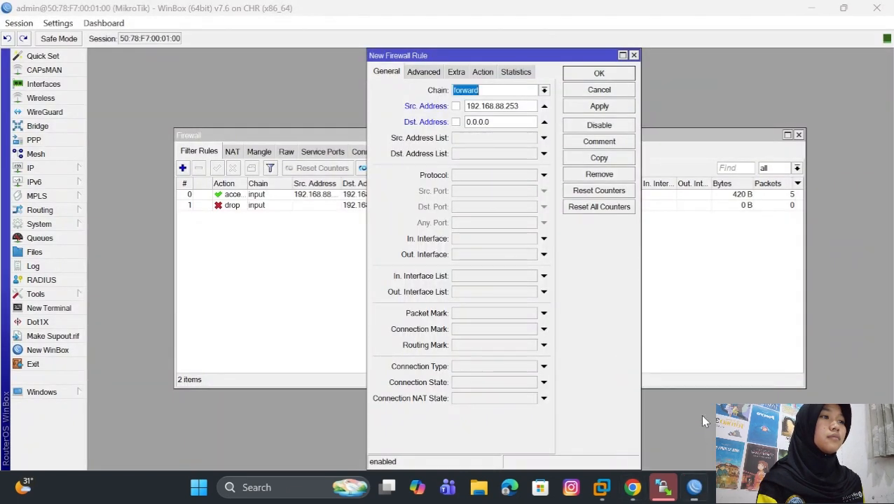
- Set the new forward rule's destination address to the server's address, 192.168.99.254
click(505, 120)
key(BackSpace)
key(BackSpace)
key(BackSpace)
key(BackSpace)
key(BackSpace)
key(BackSpace)
text(192.168)
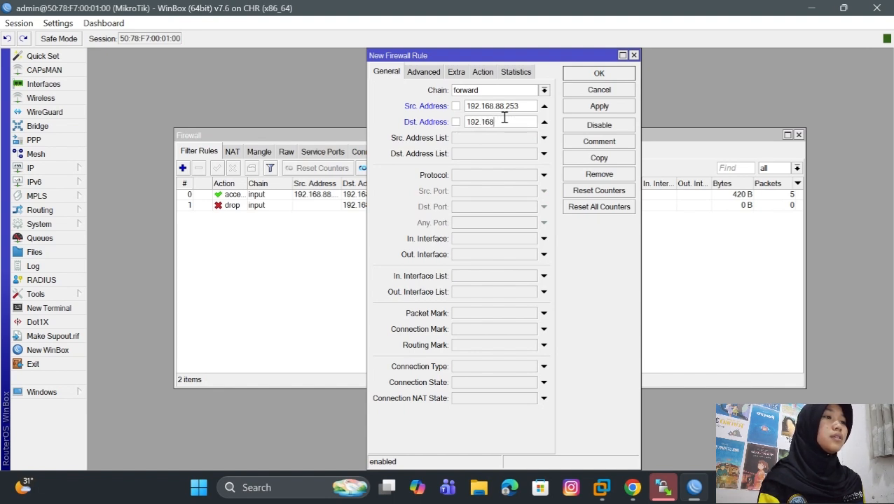
text(.99.254)
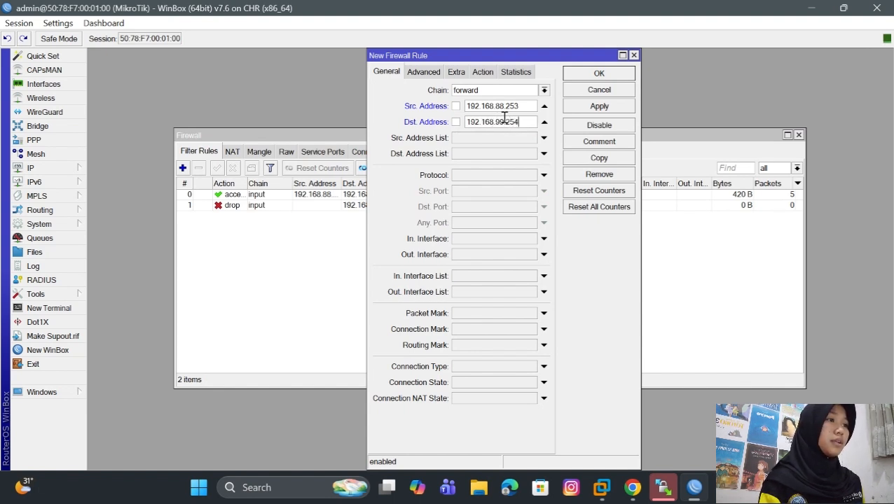
- Set the rule's protocol to icmp and save the rule with the accept action
click(544, 175)
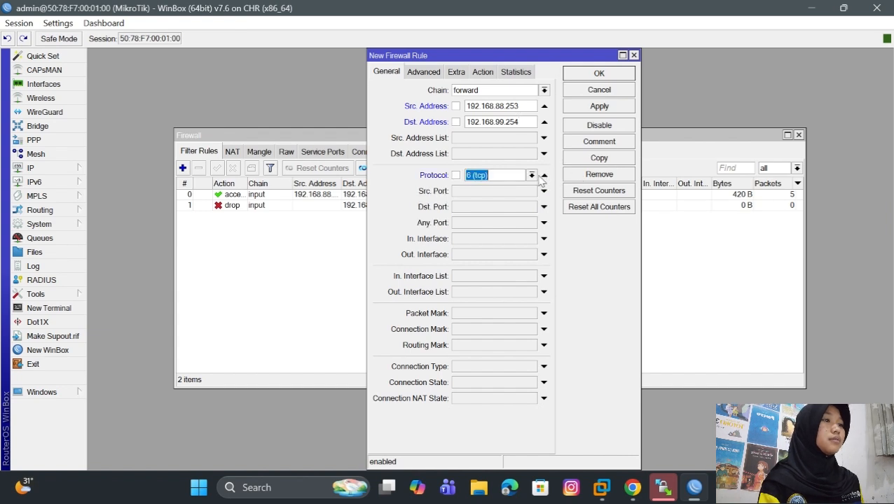
click(531, 176)
click(527, 187)
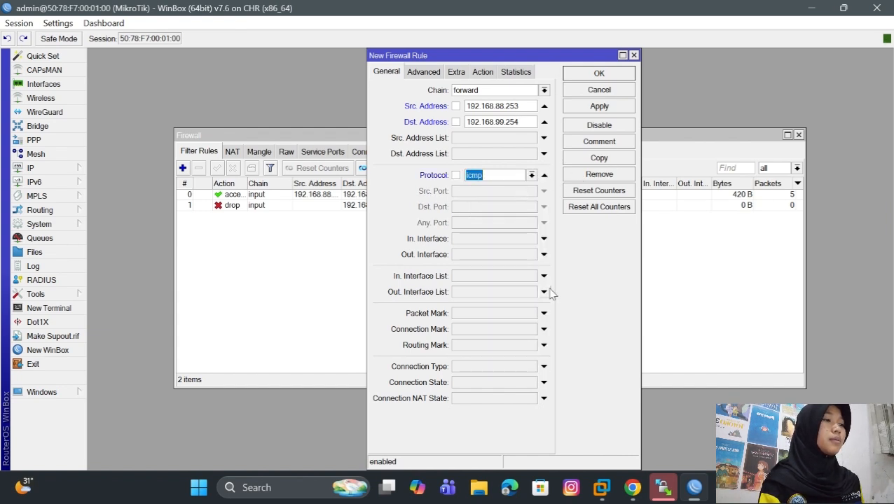
click(484, 73)
click(592, 105)
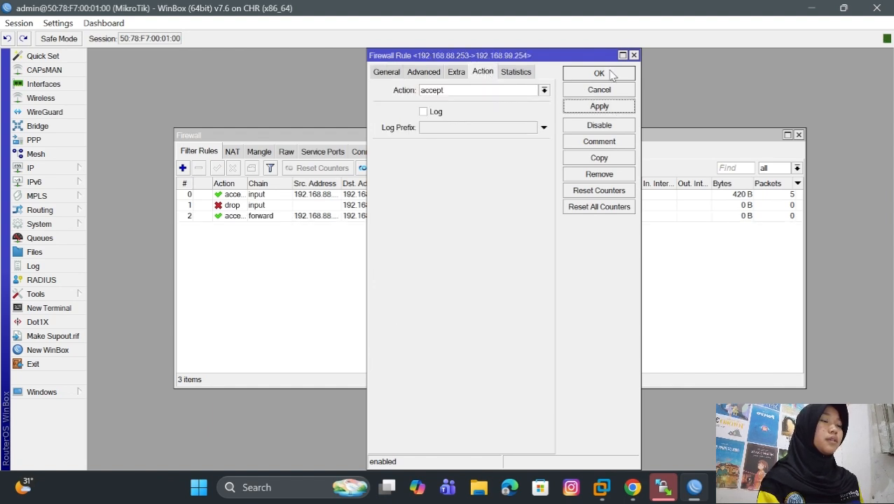
click(609, 74)
- Reconnect WinBox to the MikroTik router and dismiss the password change request
click(270, 195)
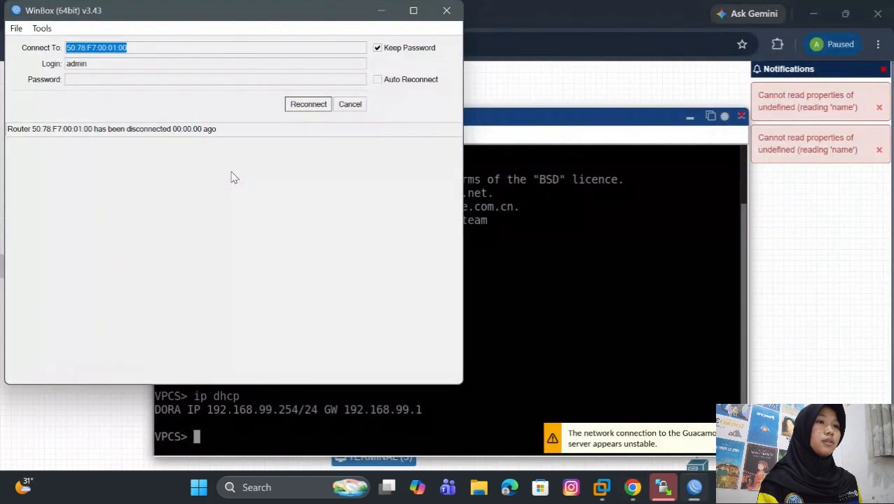
click(308, 105)
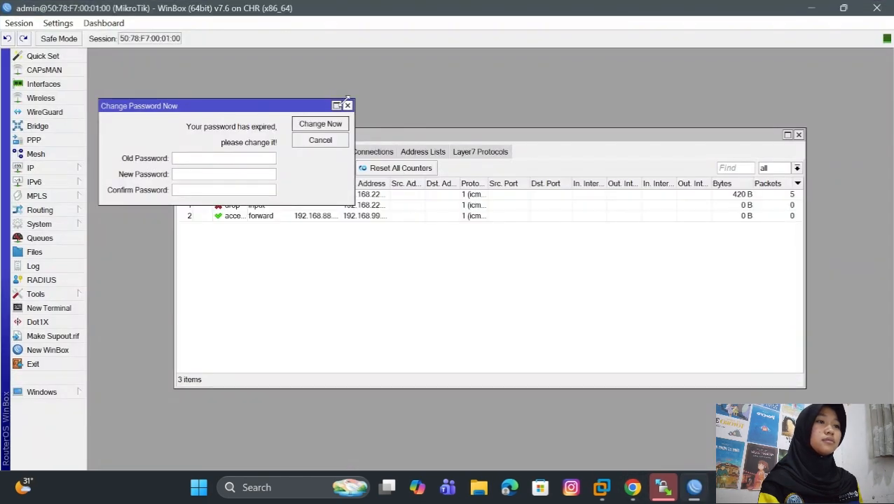
click(347, 106)
- Disable both input-chain filter rules, the accept rule and the drop rule
click(344, 197)
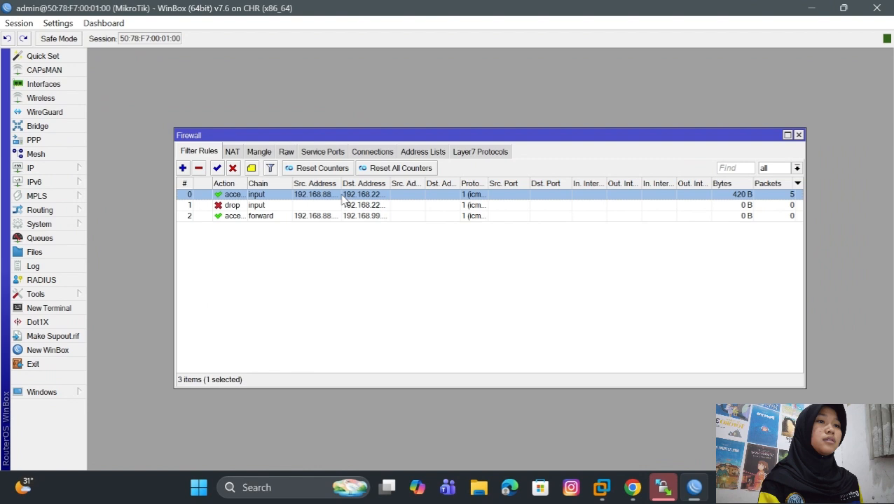
click(233, 169)
click(275, 206)
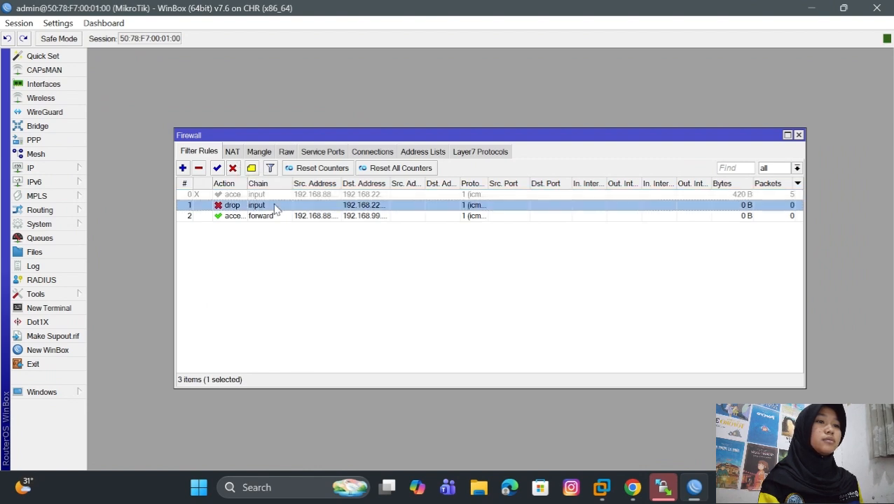
click(233, 169)
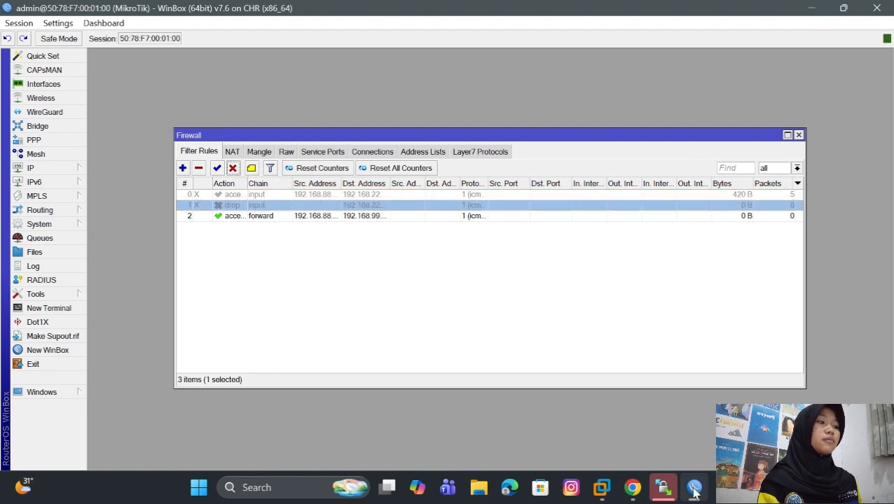
- Switch to PNETLab and request an address for VPC4 by running ip dhcp in its console
click(631, 488)
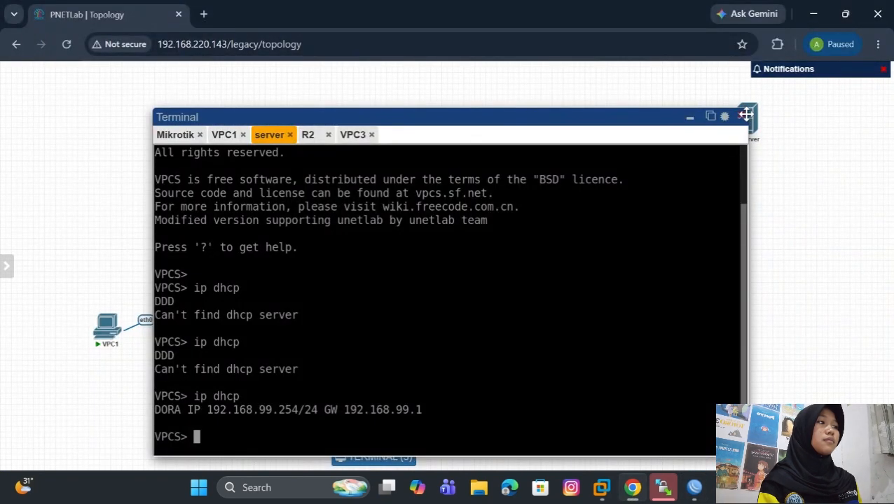
click(744, 116)
drag(744, 117, 420, 202)
click(390, 322)
text(ip dhcp)
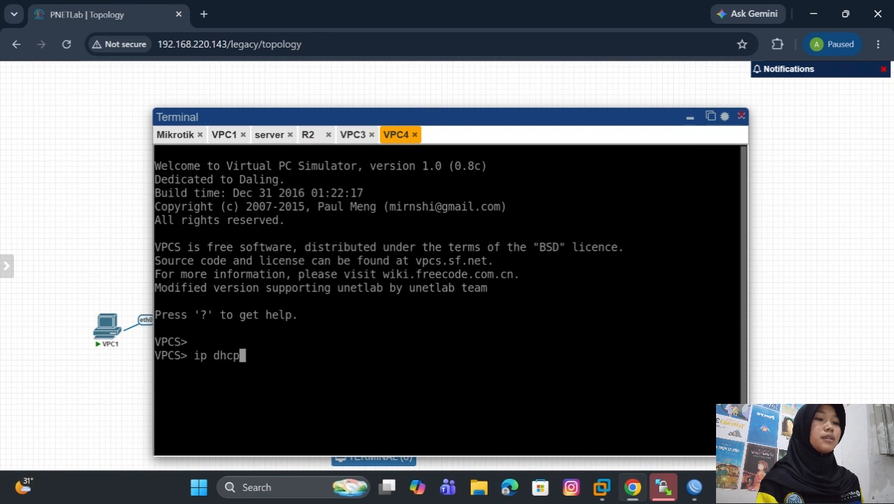
key(Return)
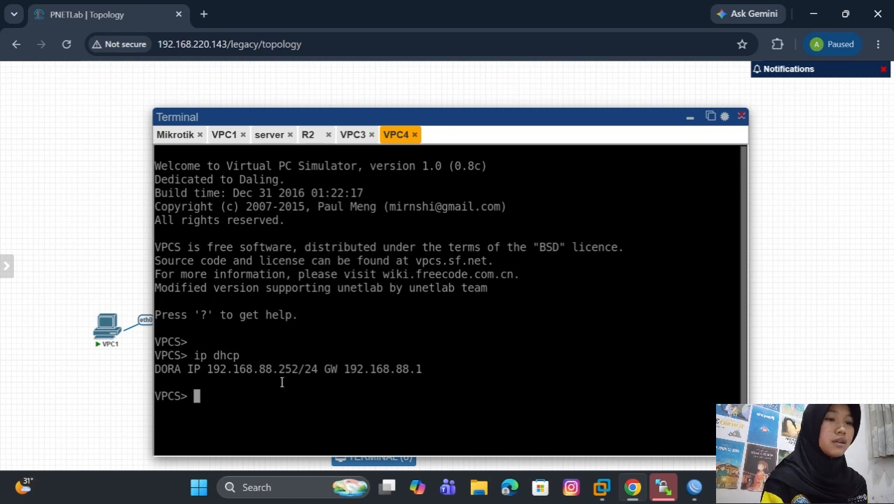
- Switch to WinBox and start a new forward-chain filter rule with source address 192.168.88.252
click(678, 429)
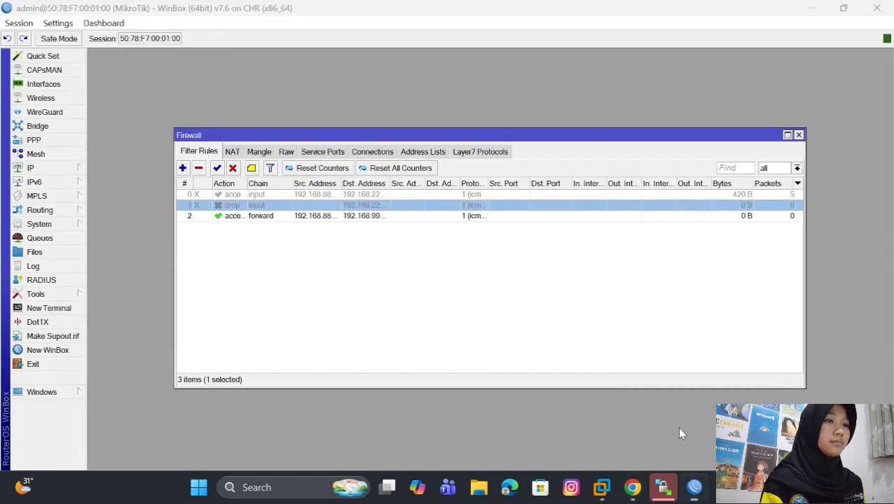
click(182, 169)
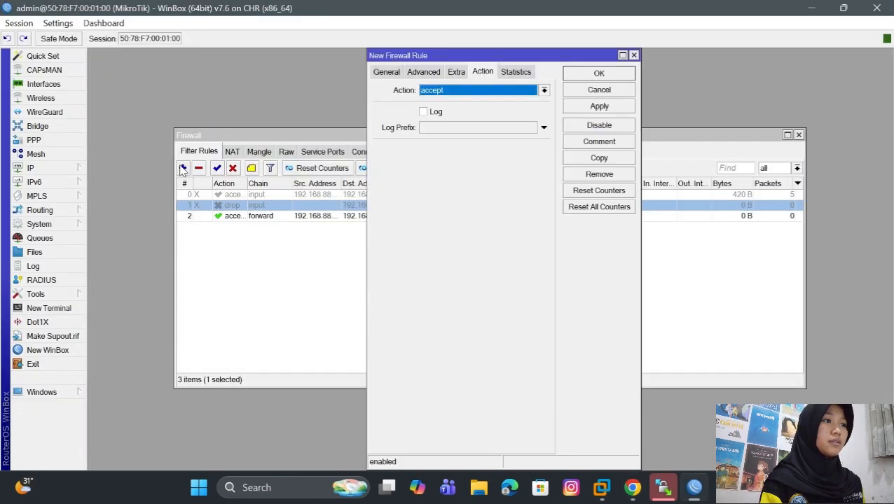
click(386, 73)
click(480, 106)
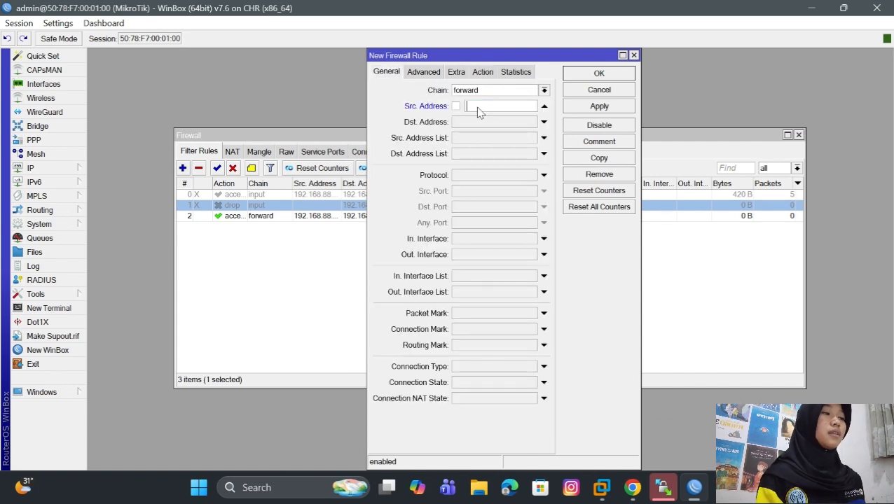
text(192.168.88.253)
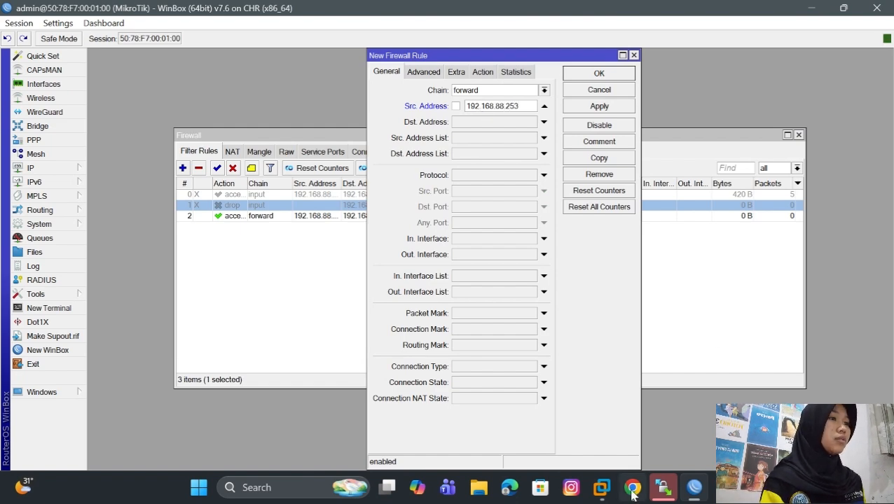
mouse_move(632, 492)
mouse_move(640, 450)
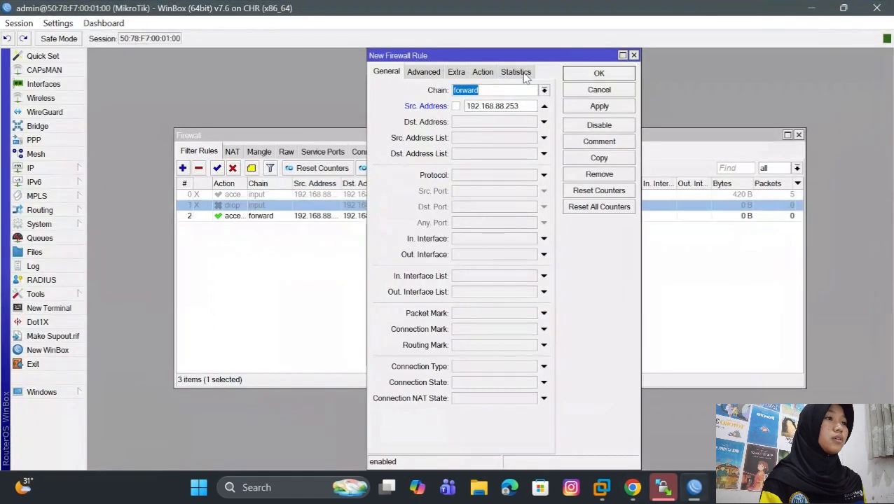
click(527, 105)
key(BackSpace)
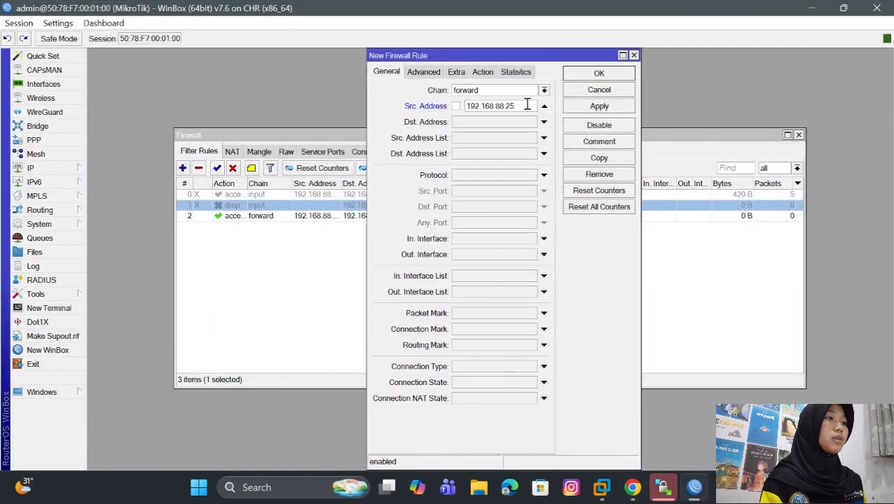
- Set the VPC4 rule's destination address to 192.168.99.254 and its protocol to icmp, and save it with the accept action
click(515, 122)
text(192.168.9)
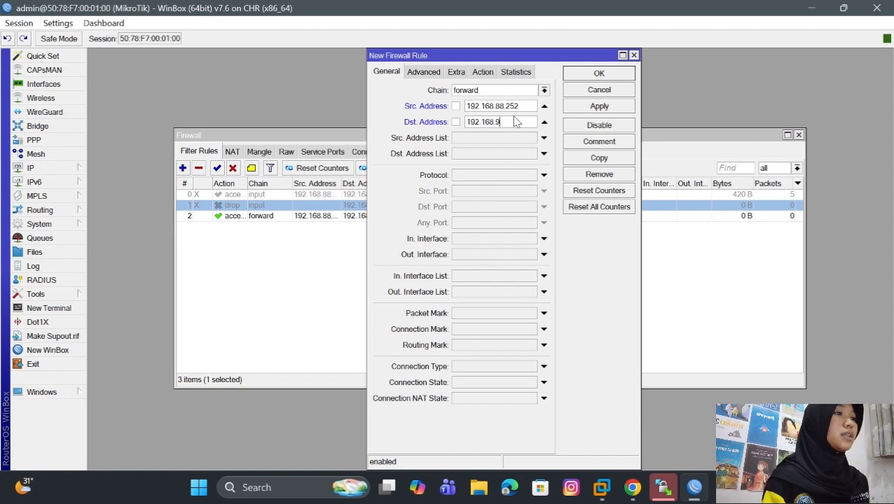
text(9.254)
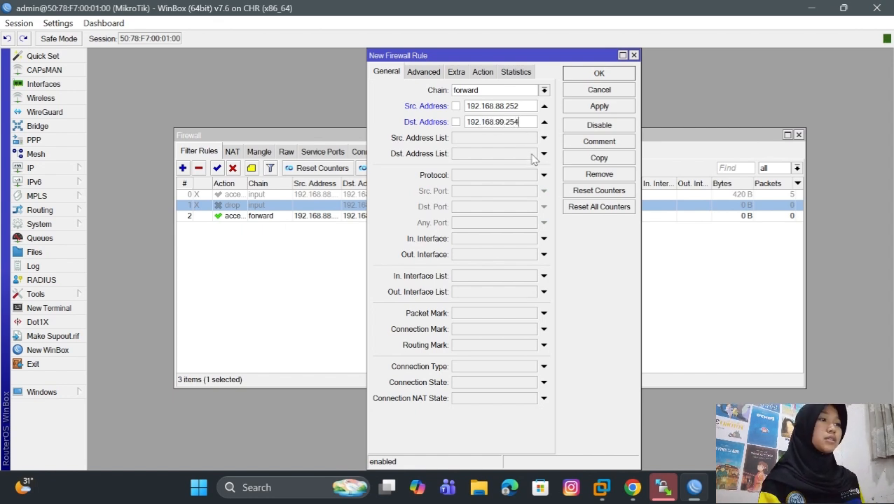
click(527, 176)
click(533, 176)
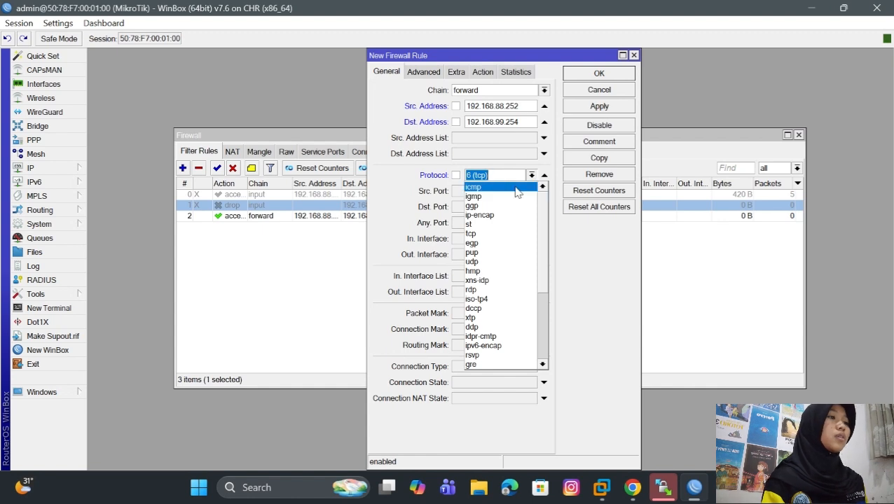
click(522, 186)
click(599, 106)
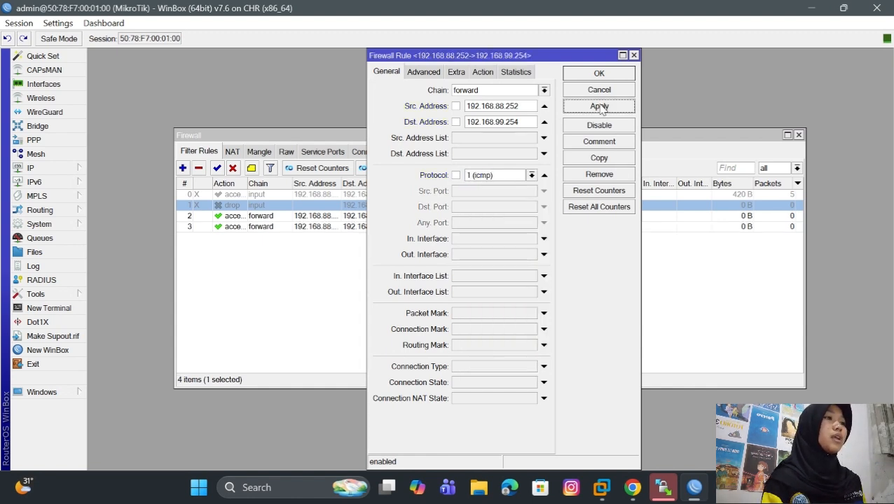
click(482, 72)
click(616, 77)
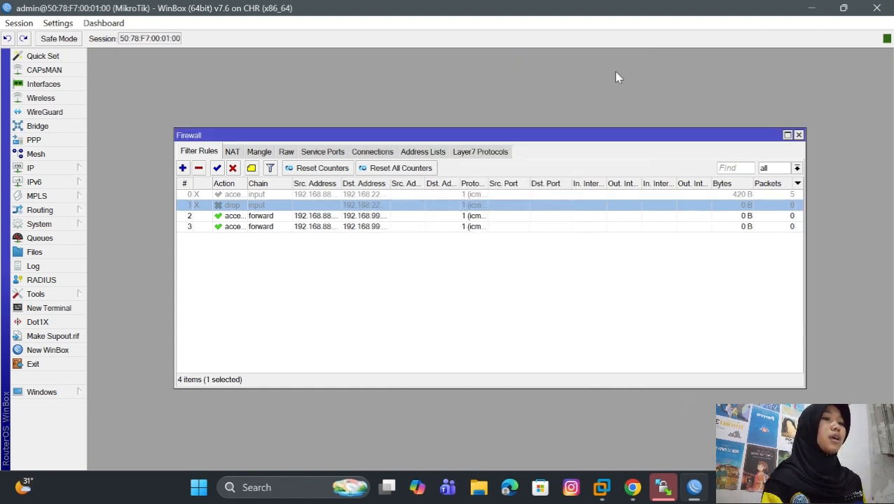
- Start another forward-chain filter rule with destination address 192.168.99.254, no source address and the icmp protocol
click(183, 171)
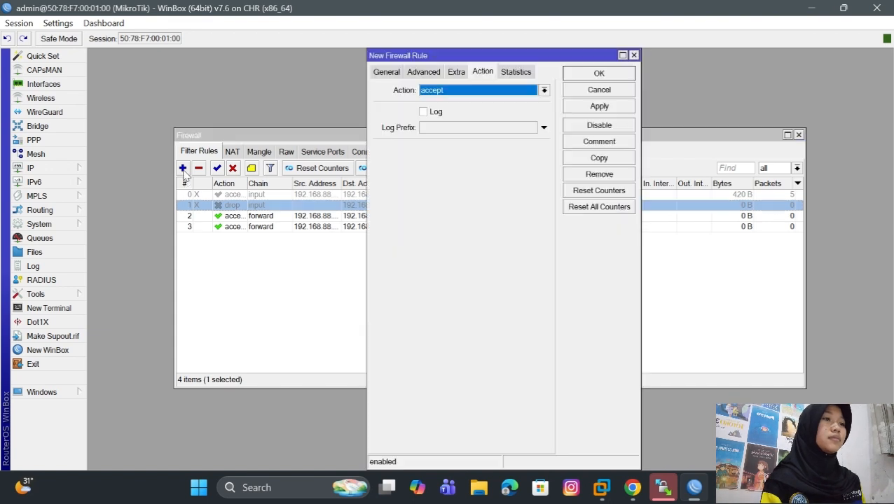
click(386, 72)
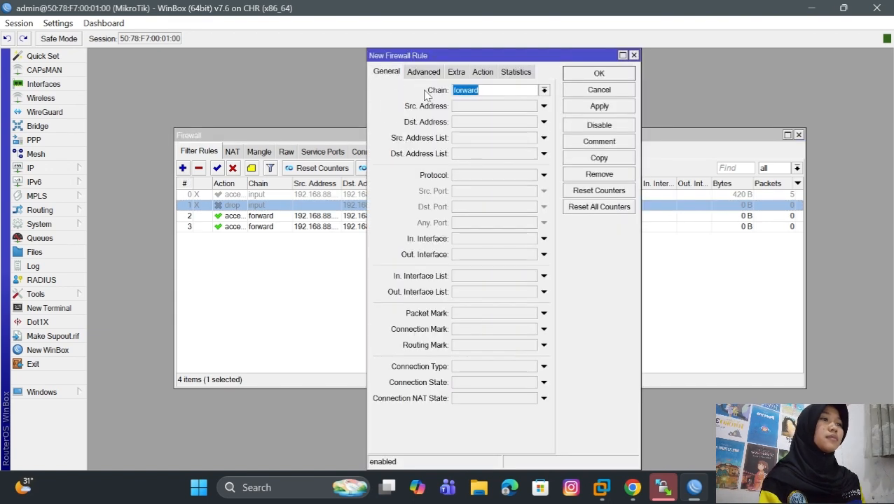
click(484, 122)
text(192.168.99.254)
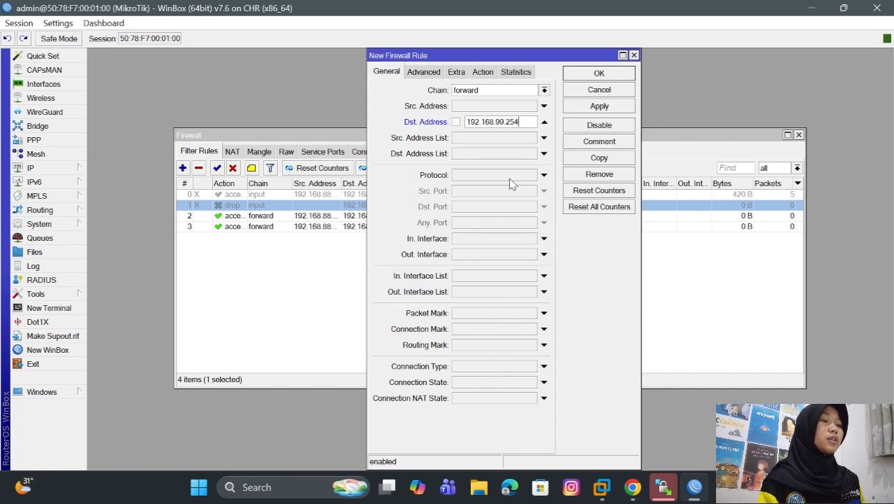
click(510, 176)
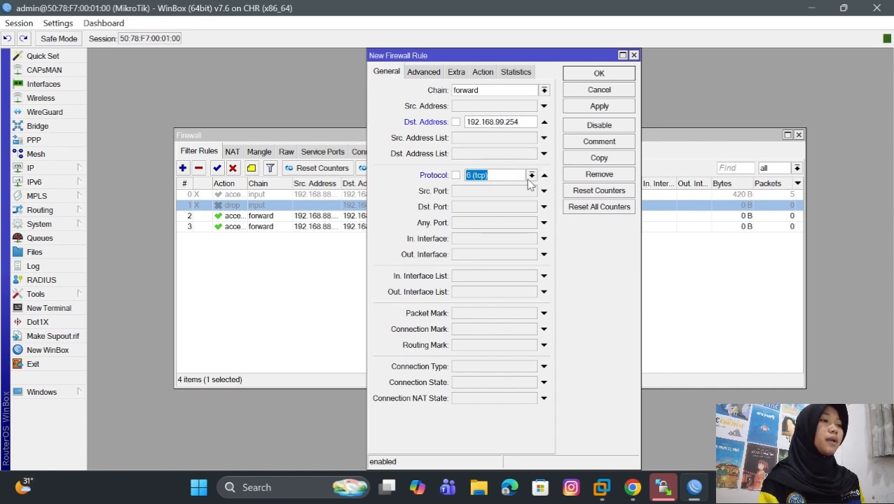
click(532, 175)
click(491, 185)
- Set the new forward rule's action to drop and apply the rule
click(482, 72)
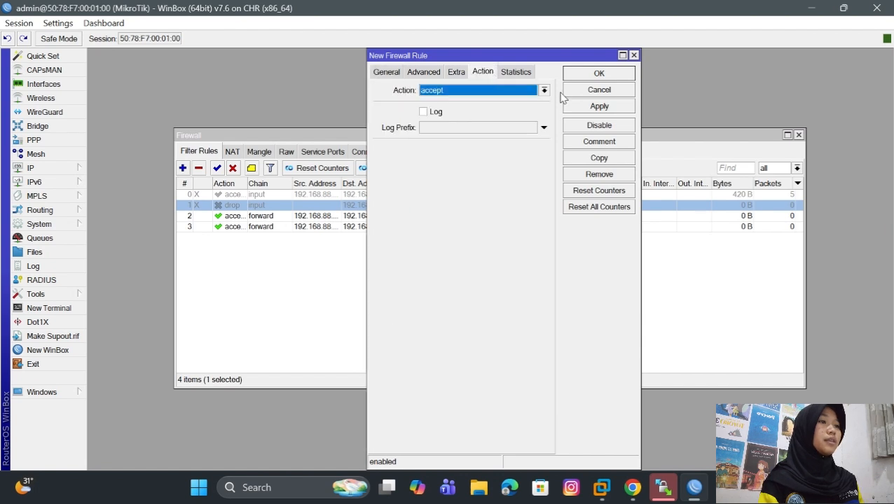
click(544, 91)
click(501, 129)
click(604, 107)
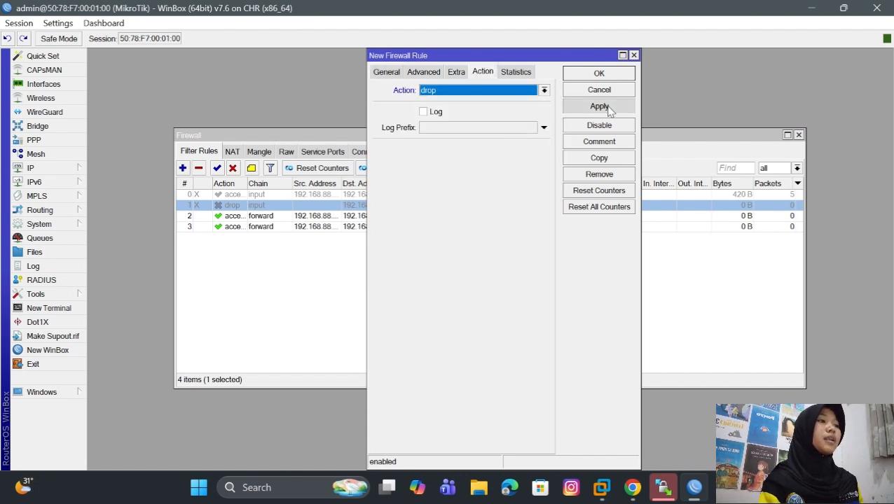
- Save the forward drop rule, switch to the PNETLab topology in Chrome, and open VPC3's terminal
click(603, 79)
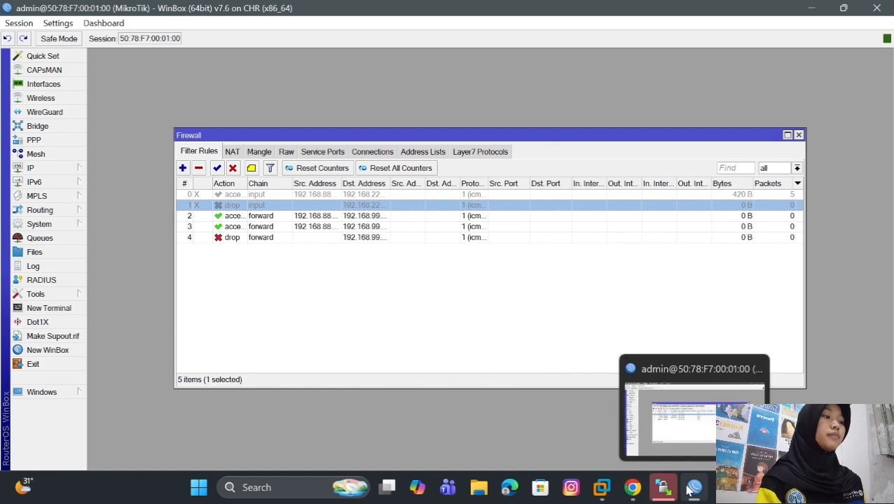
click(632, 488)
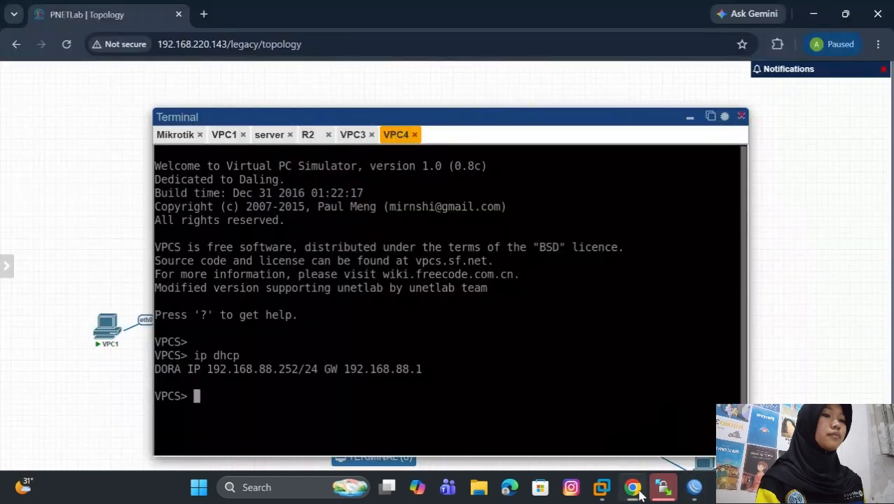
click(741, 116)
drag(740, 124, 360, 328)
click(360, 329)
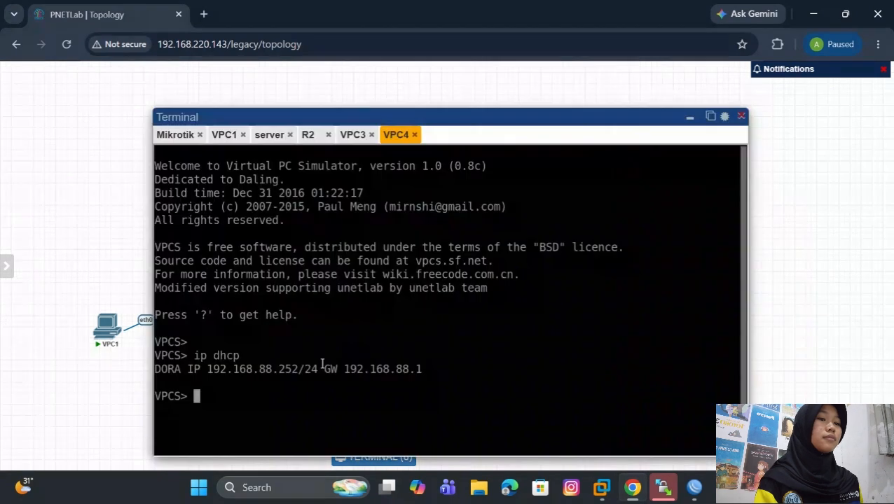
click(741, 115)
click(286, 313)
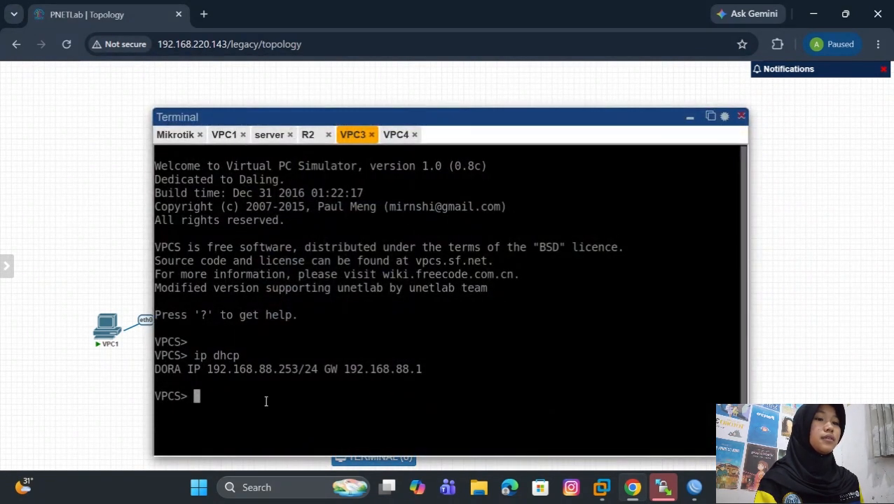
- Ping the server at 192.168.99.254 from VPC3
text(ping 192.168)
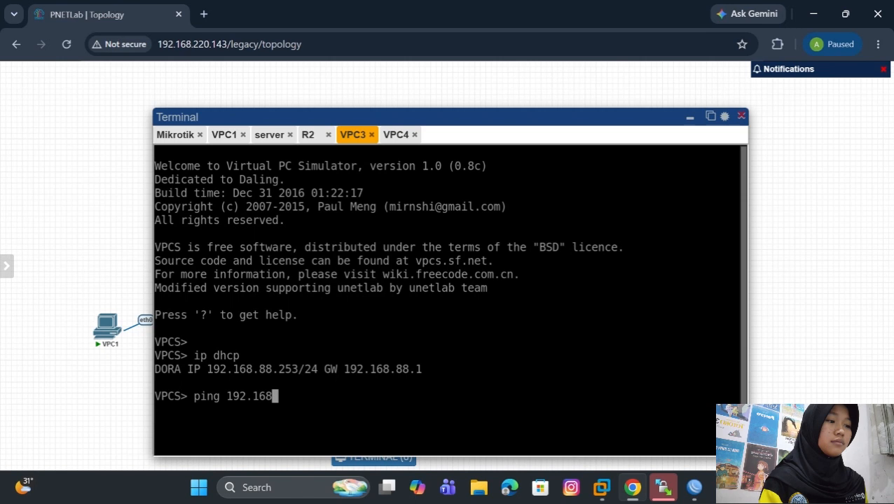
text(.99.254)
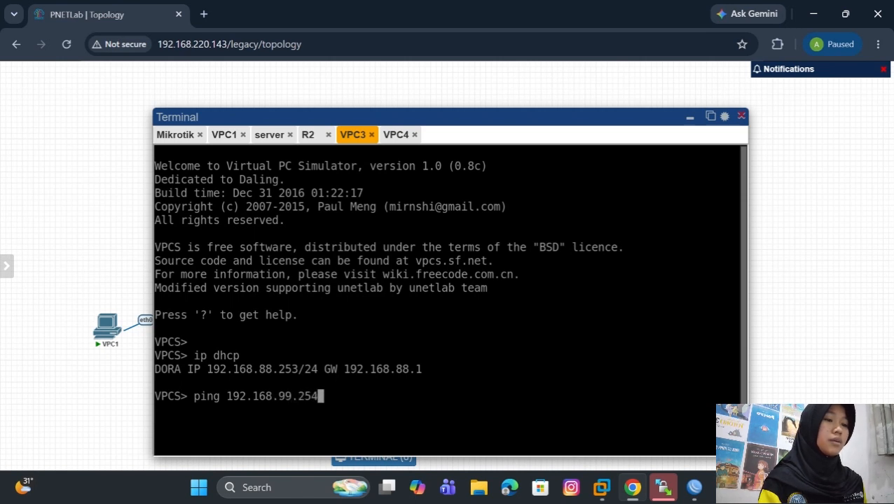
key(Return)
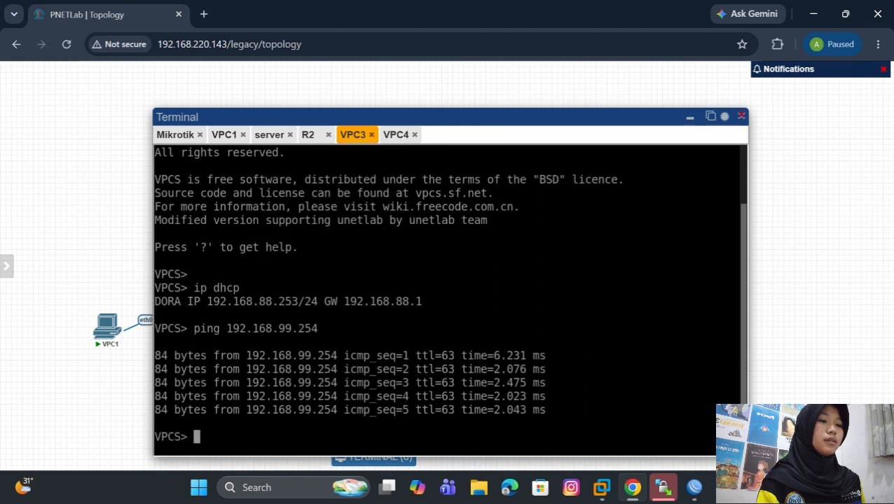
- Ping the server at 192.168.99.254 from VPC4's terminal
click(392, 137)
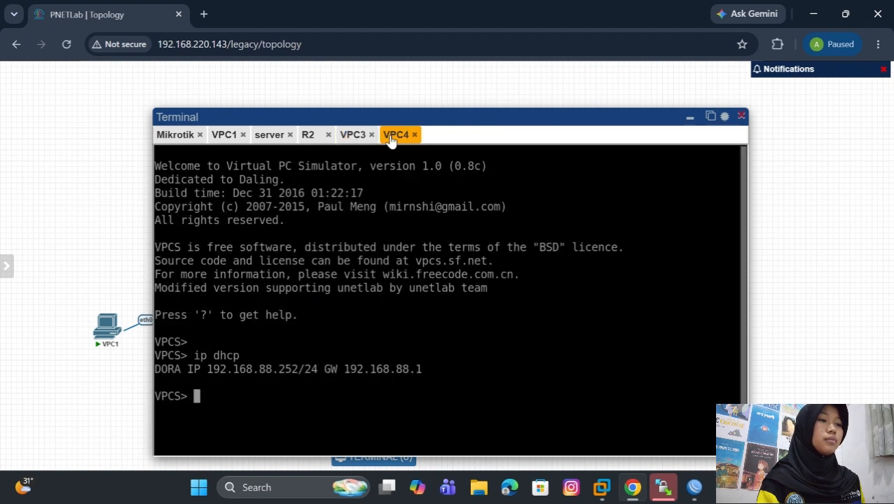
text(ping 192.)
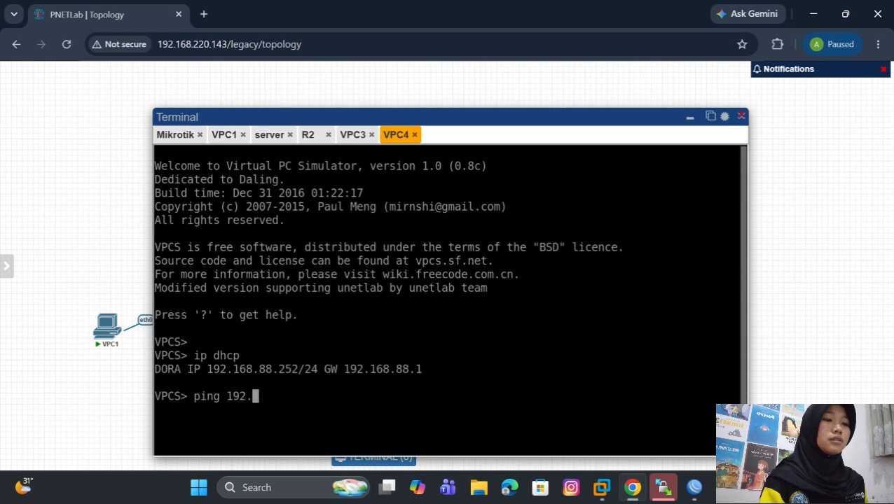
text(168.99.254)
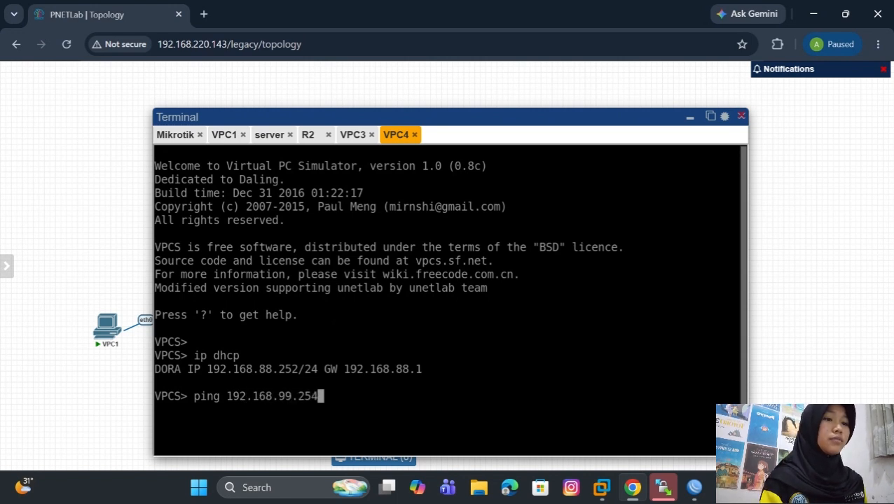
key(Return)
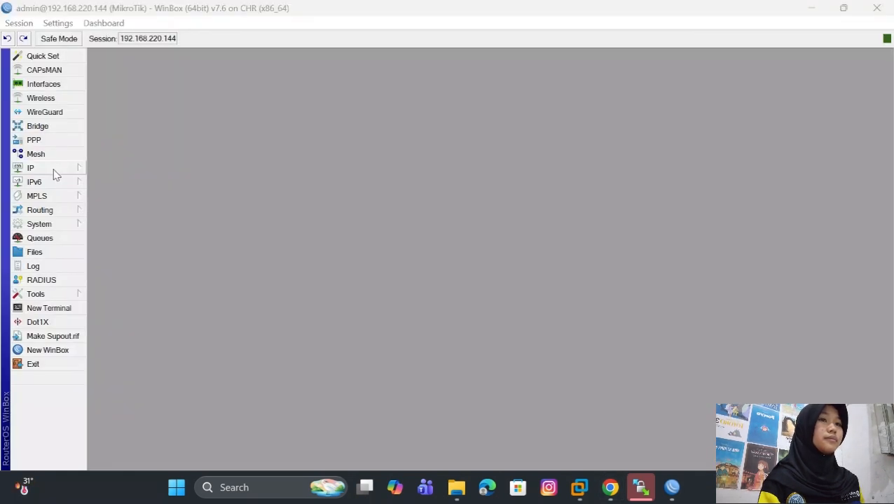
- Open the firewall filter rules in WinBox and disable the two forward accept rules and the forward drop rule
click(57, 171)
click(118, 211)
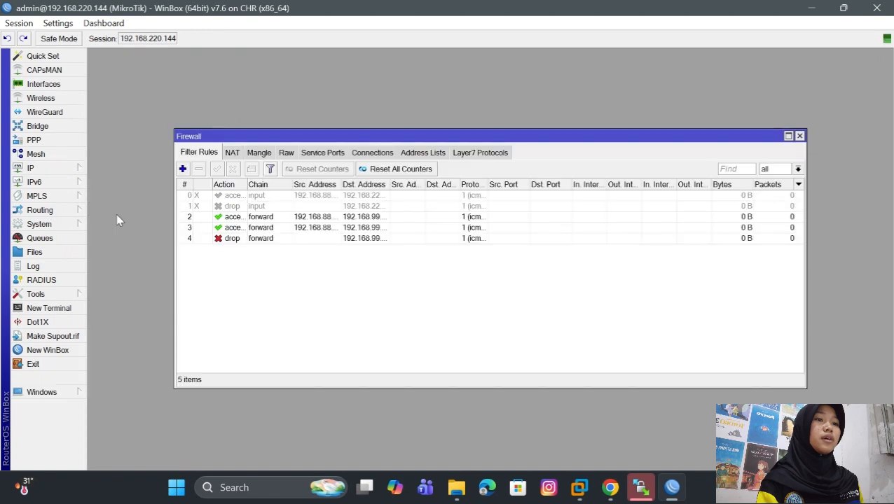
click(220, 219)
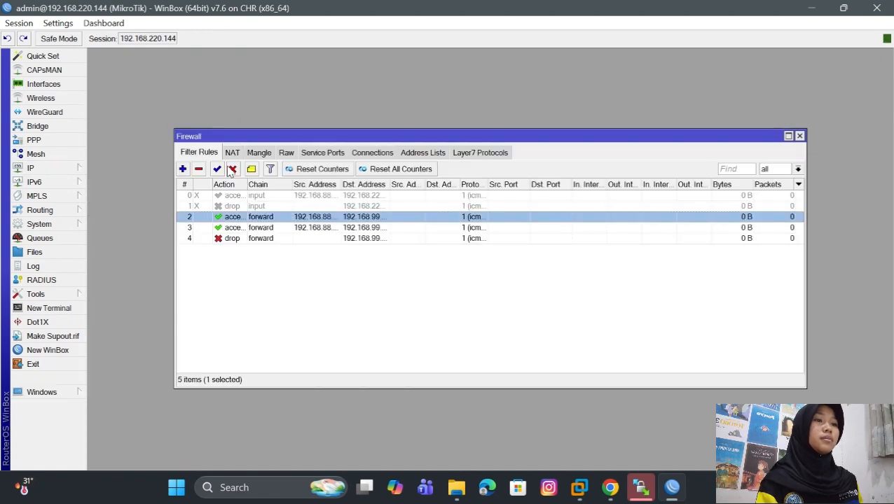
click(232, 169)
click(245, 227)
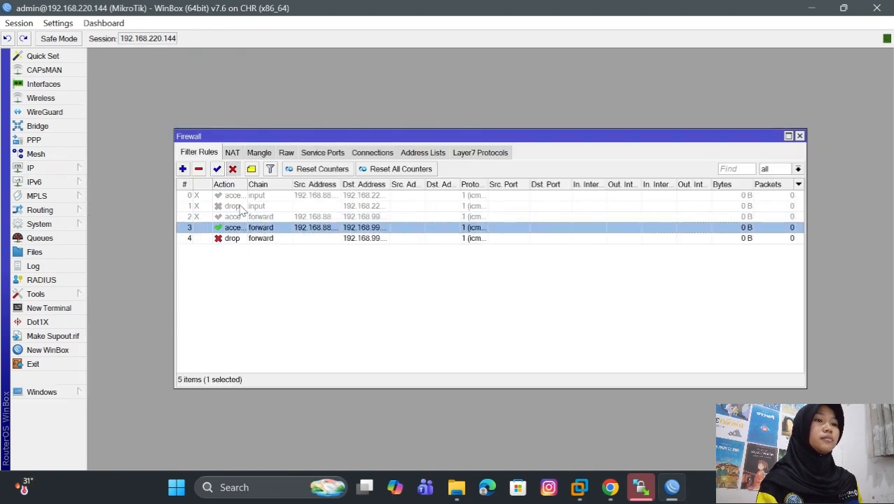
click(233, 169)
click(238, 242)
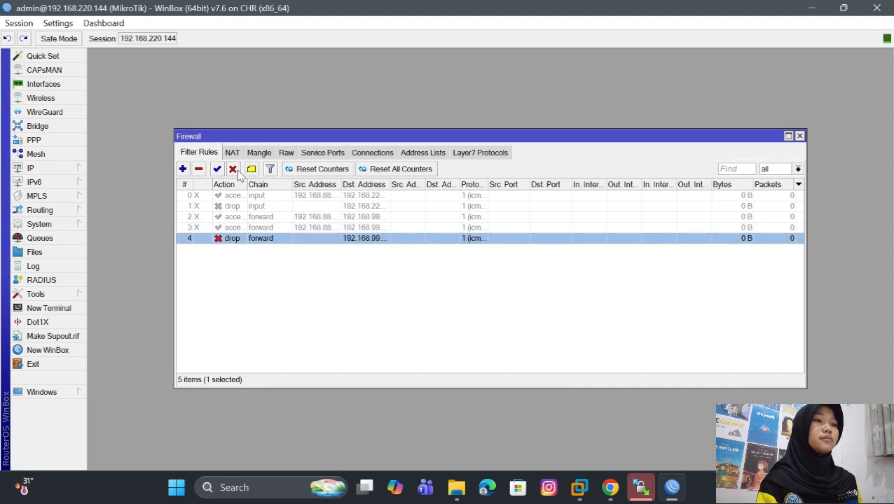
- Switch to the PNETLab topology, open VPC2's terminal, and request an address with ip dhcp
mouse_move(607, 488)
click(589, 456)
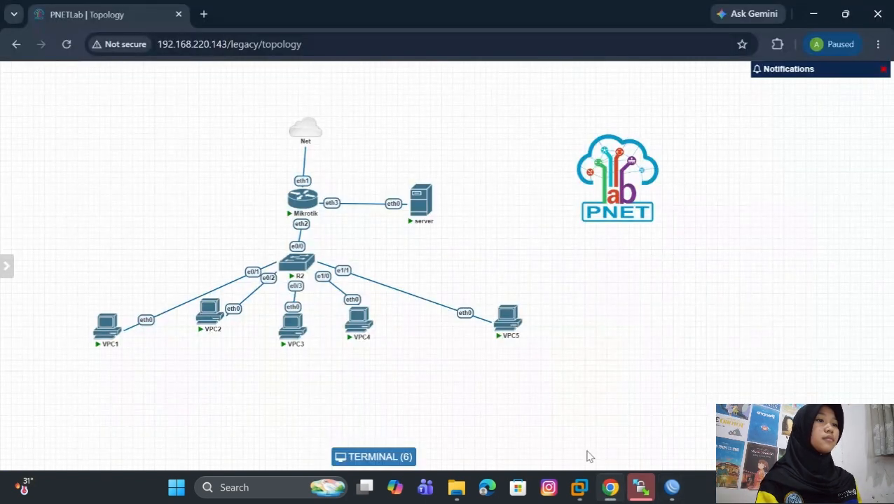
click(210, 315)
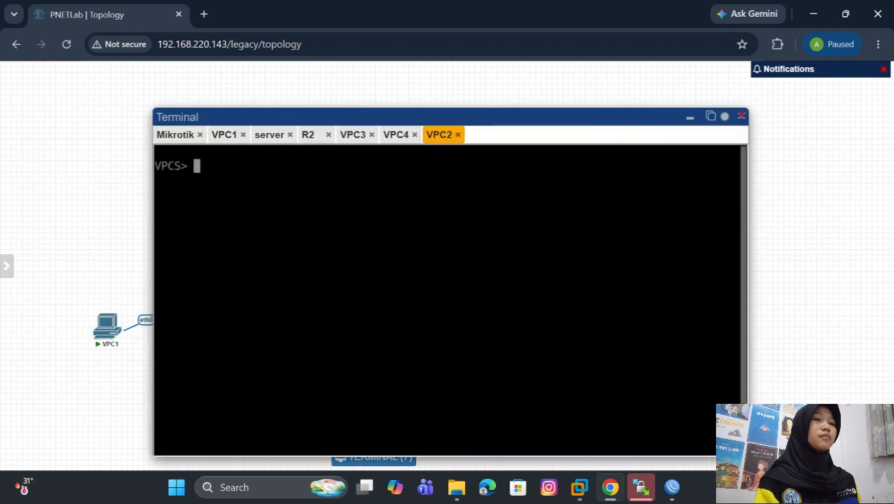
text(ip dhcp)
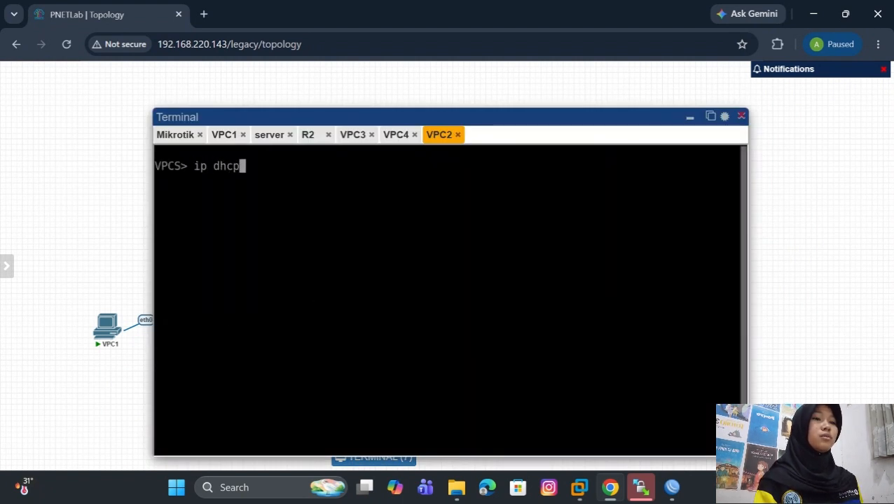
key(Return)
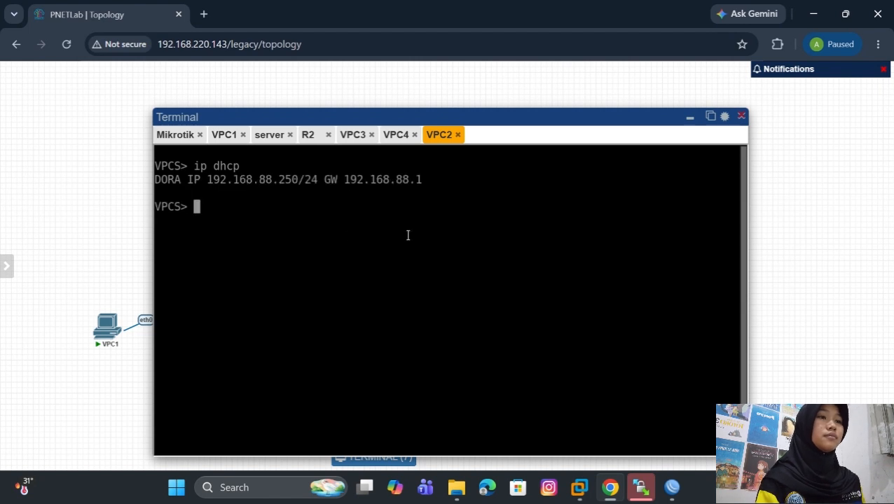
- Switch to WinBox, start a new forward-chain filter rule, and recheck VPC2's leased address in the PNETLab terminal
mouse_move(672, 488)
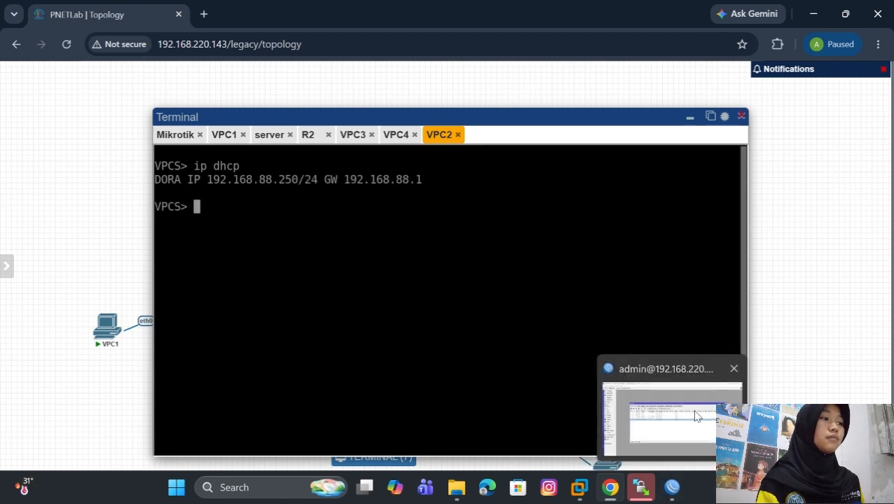
click(673, 432)
click(182, 169)
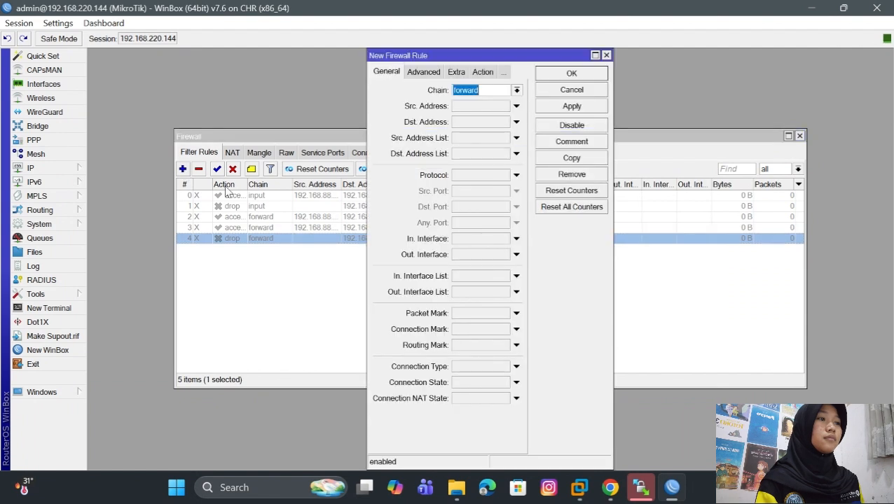
click(476, 106)
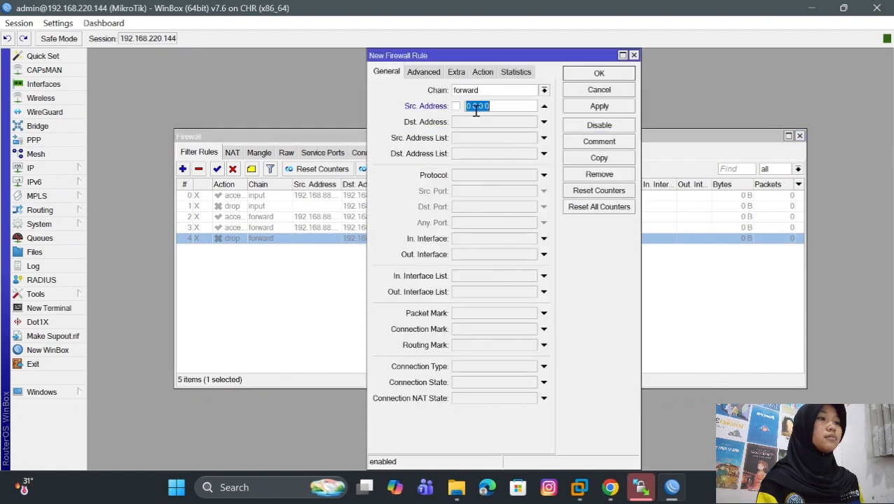
mouse_move(612, 492)
click(619, 448)
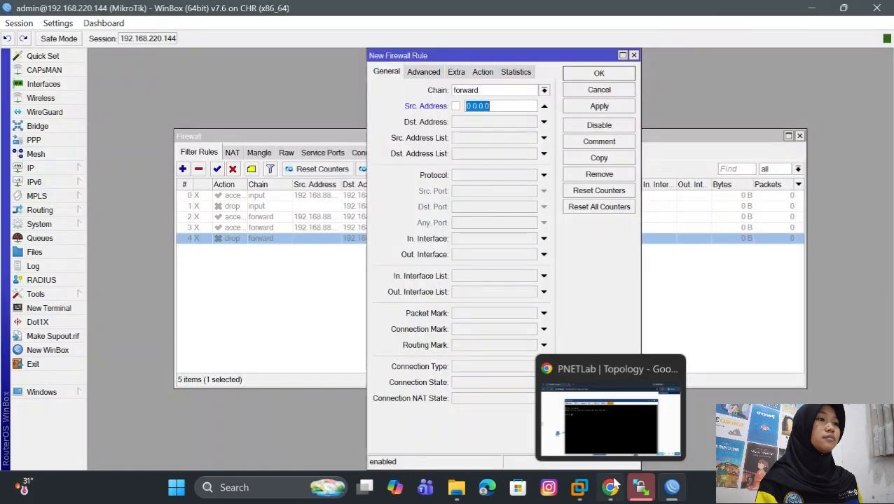
click(604, 433)
mouse_move(602, 490)
click(641, 488)
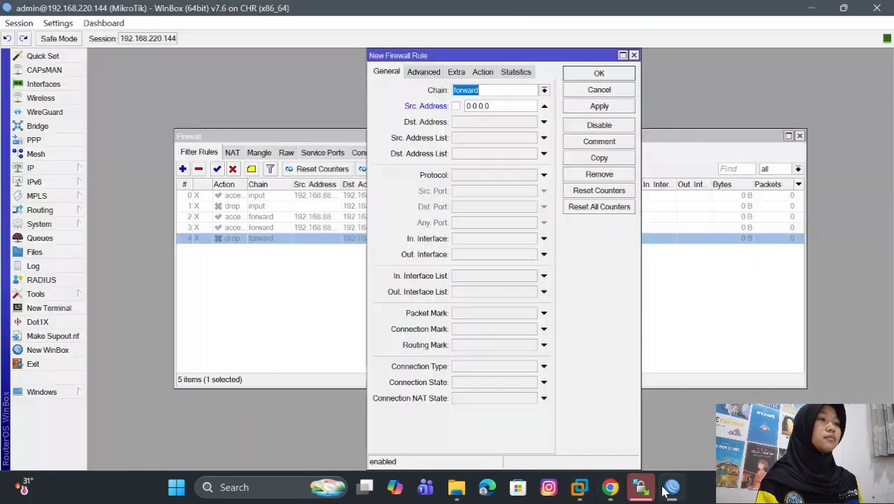
- Set the new forward rule's source address to VPC2's address, 192.168.88.250
click(507, 106)
key(BackSpace)
key(BackSpace)
key(BackSpace)
key(BackSpace)
key(BackSpace)
key(BackSpace)
key(BackSpace)
text(1)
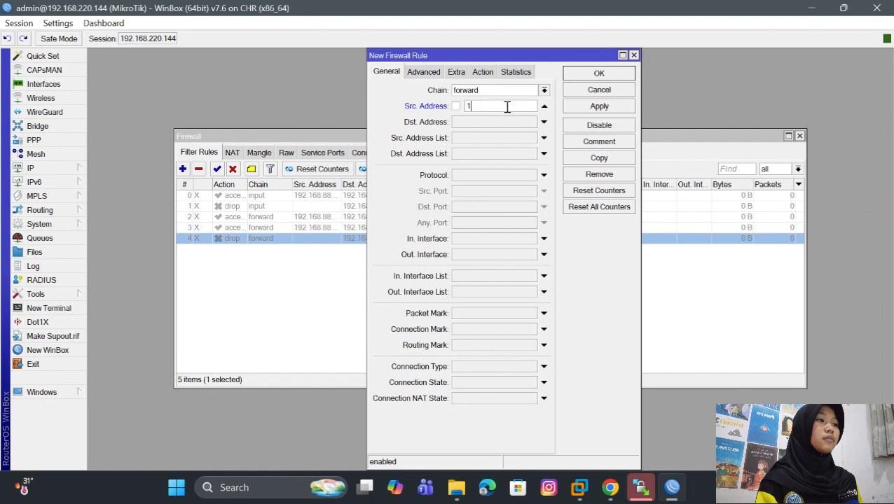
text(92.168)
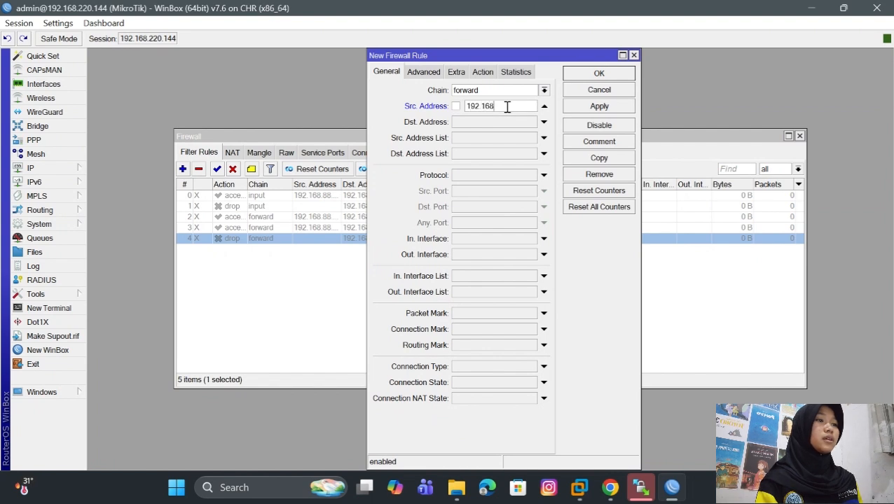
text(.88.25)
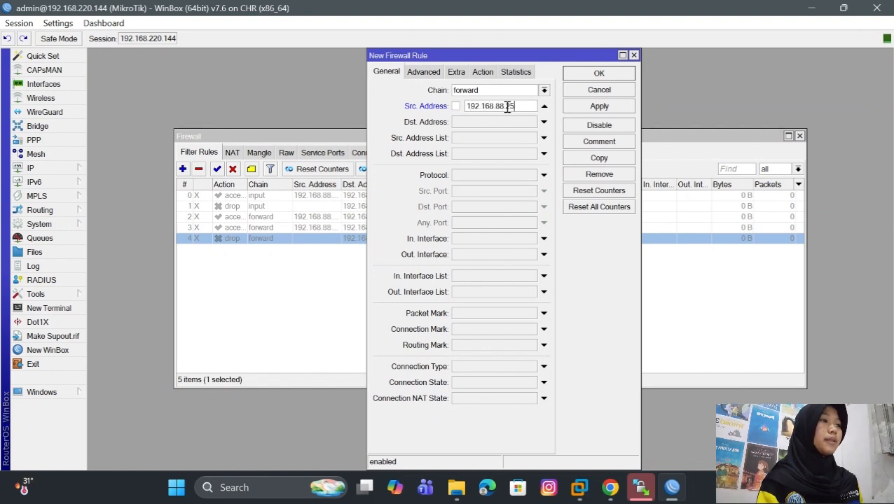
text(0)
- Set the VPC2 rule's protocol to icmp and its outgoing interface to ether1
click(509, 176)
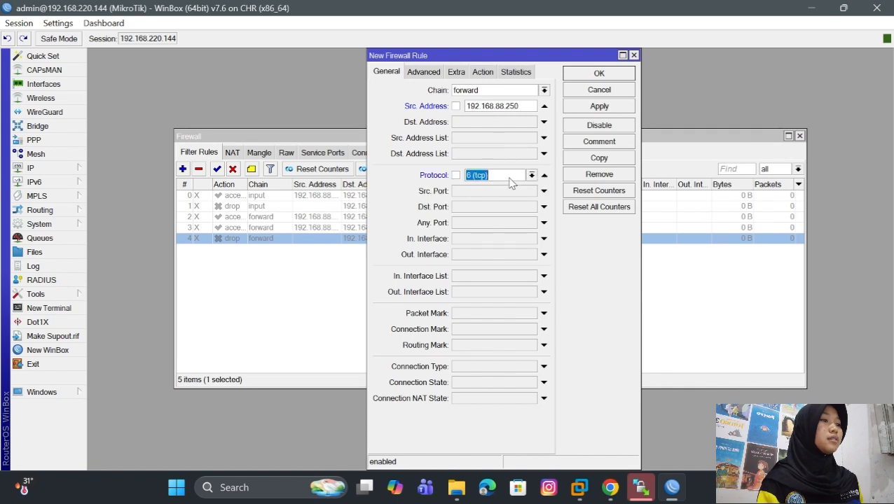
click(531, 176)
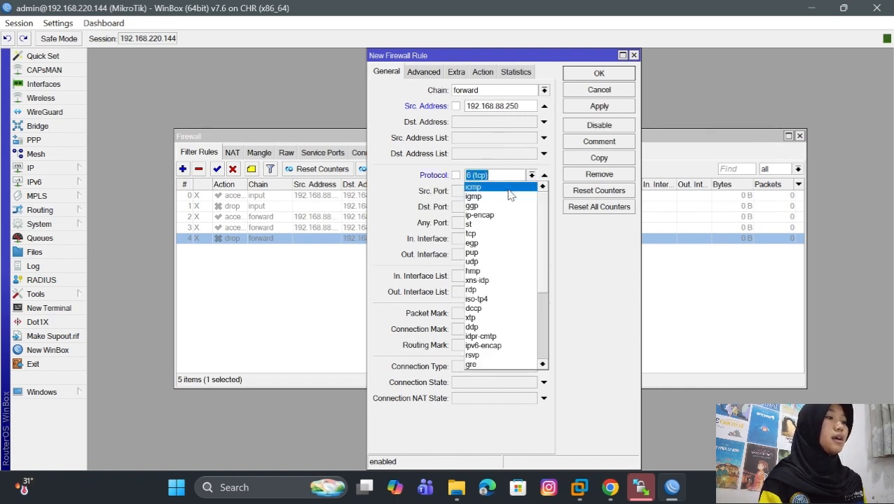
click(508, 189)
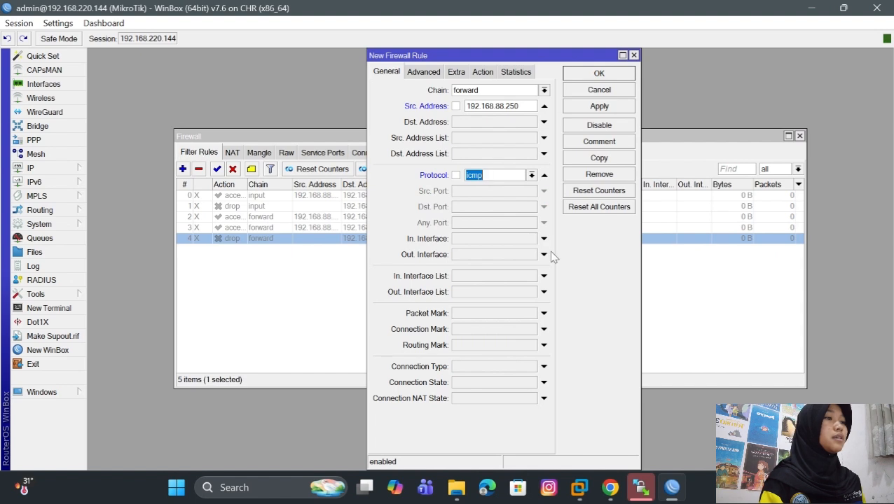
click(543, 255)
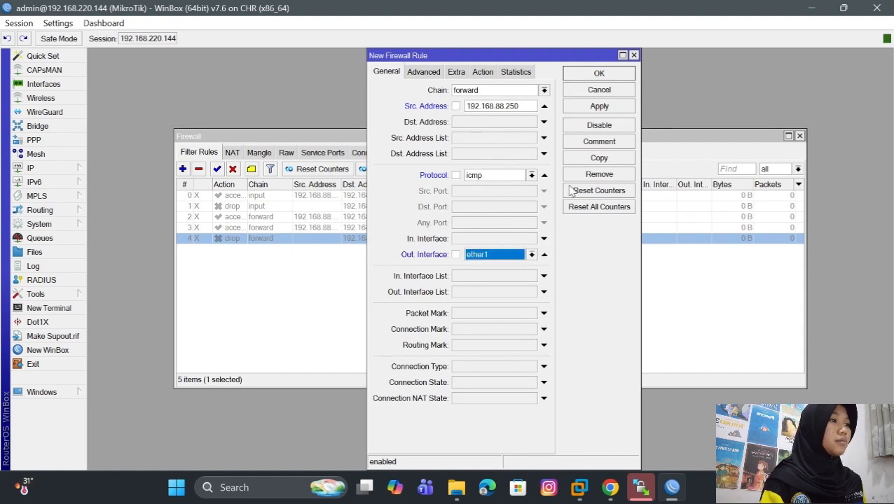
- Set the VPC2 rule's action to drop, then apply and save the rule
click(489, 74)
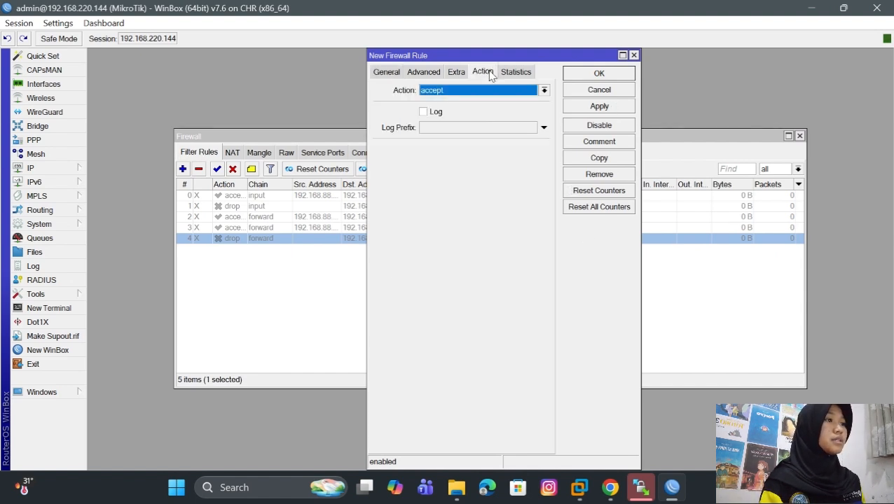
click(543, 91)
click(511, 130)
click(598, 106)
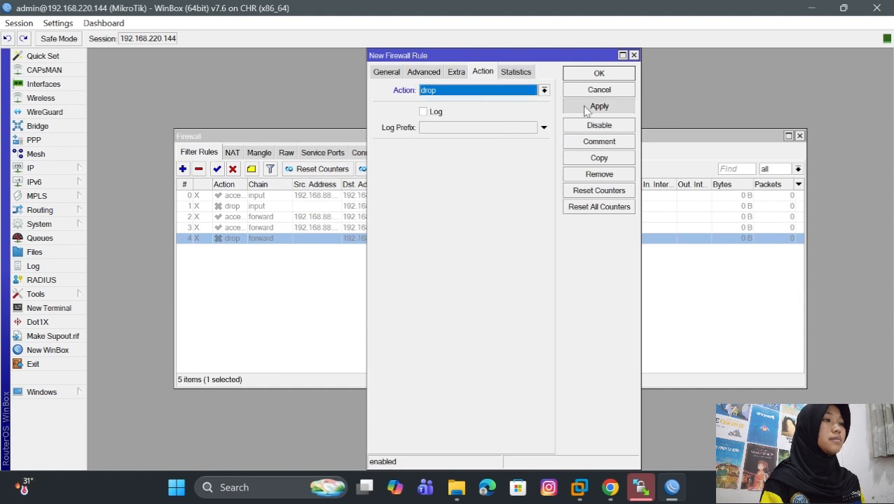
click(598, 74)
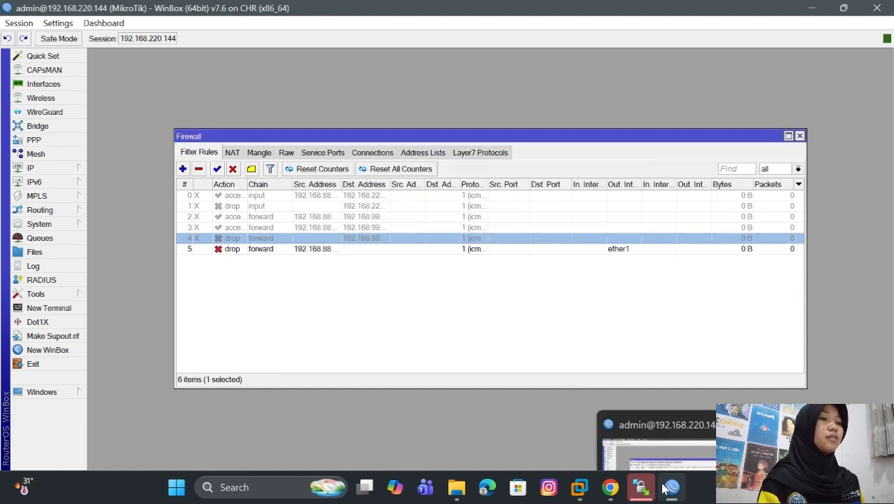
- Switch to the PNETLab topology, move VPC3 beneath R2, and reopen VPC3's terminal
mouse_move(610, 488)
click(598, 435)
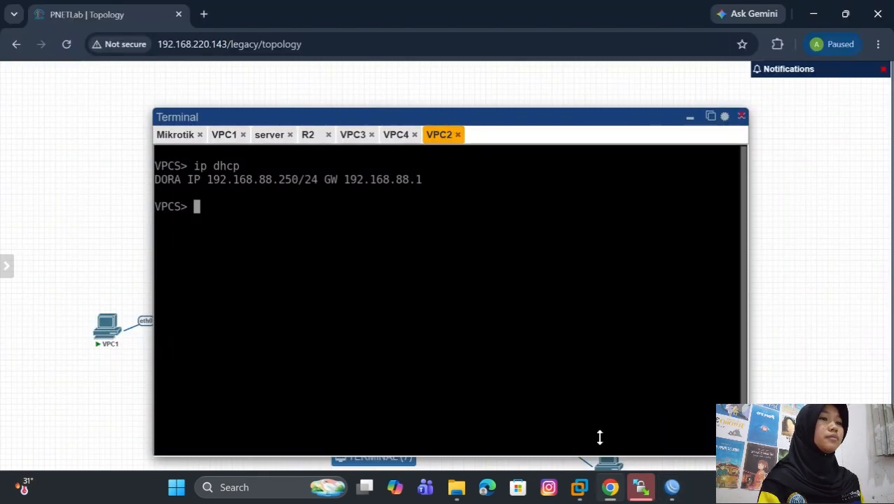
click(742, 117)
drag(257, 320, 230, 342)
click(295, 325)
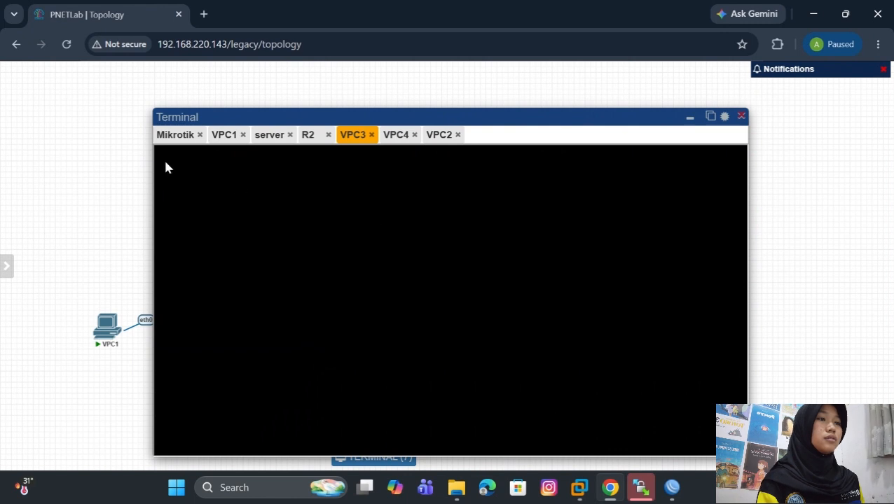
click(742, 116)
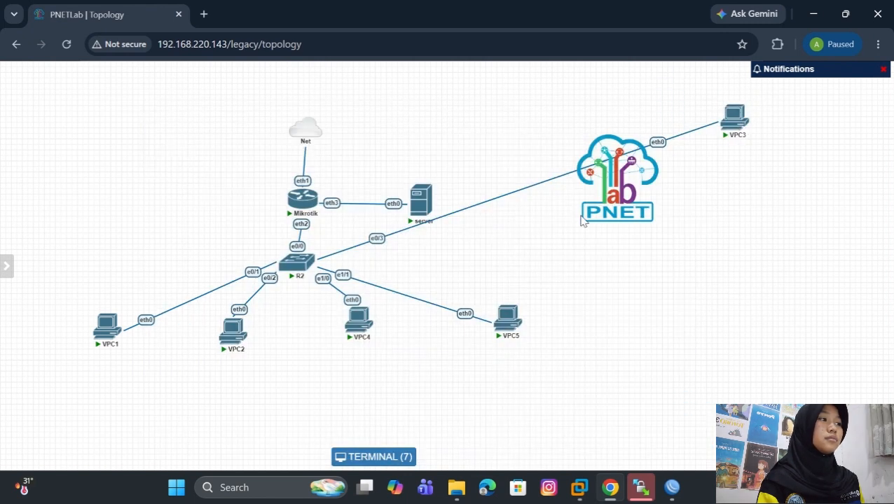
drag(733, 117, 297, 327)
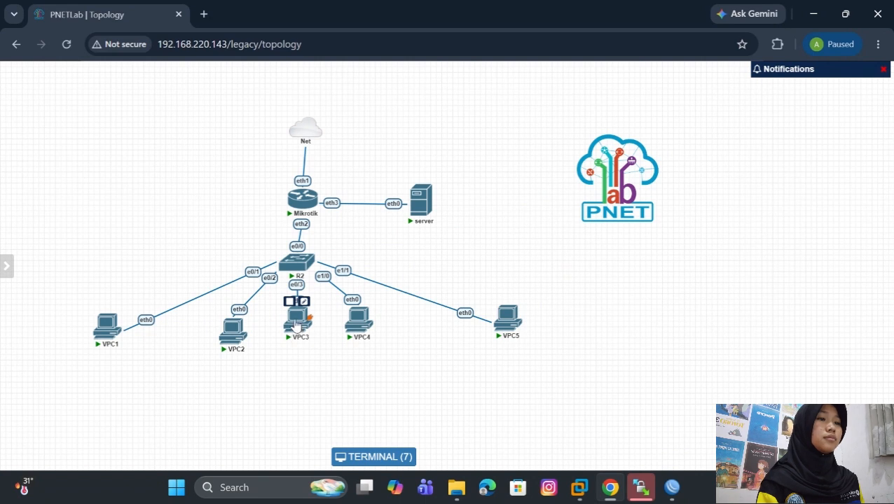
click(297, 326)
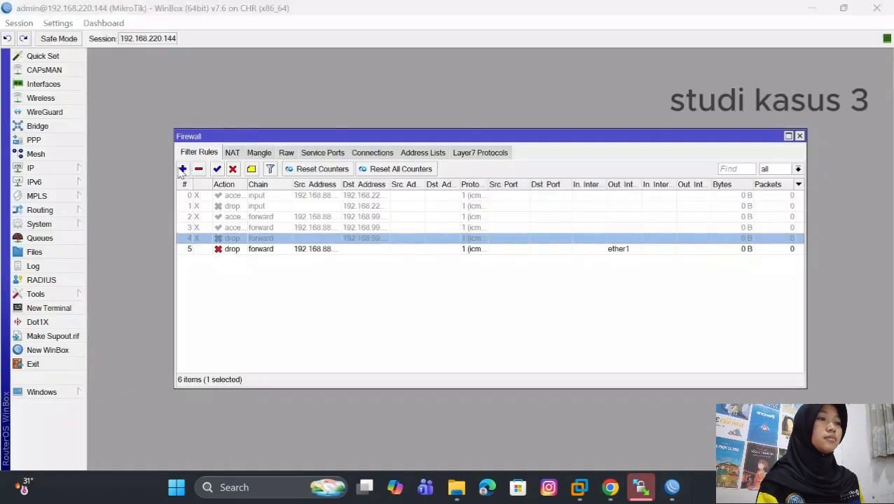
- Start a new forward-chain filter rule in WinBox with VPC3's address, 192.168.88.251, as source, rechecking the lease in PNETLab
click(182, 169)
click(386, 72)
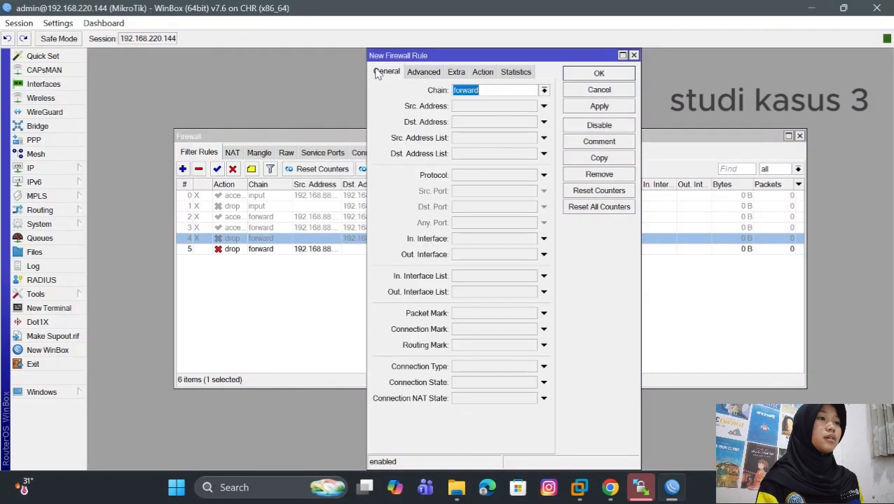
click(516, 107)
key(BackSpace)
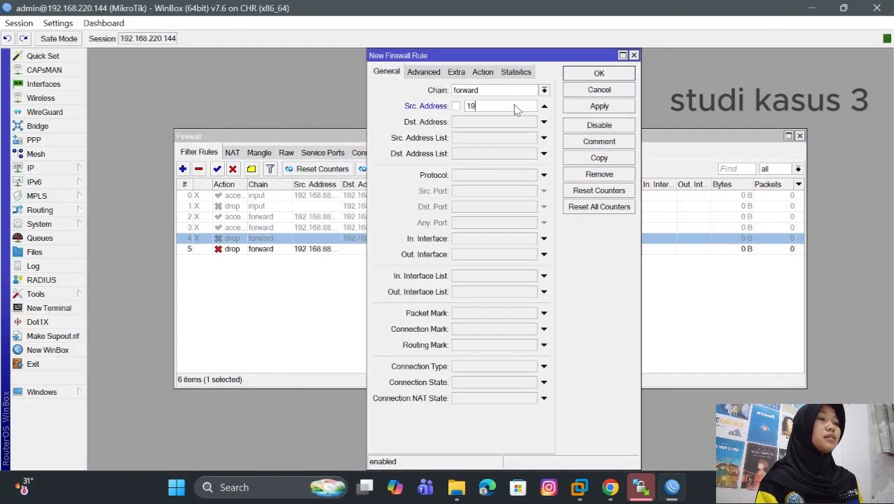
text(192.168)
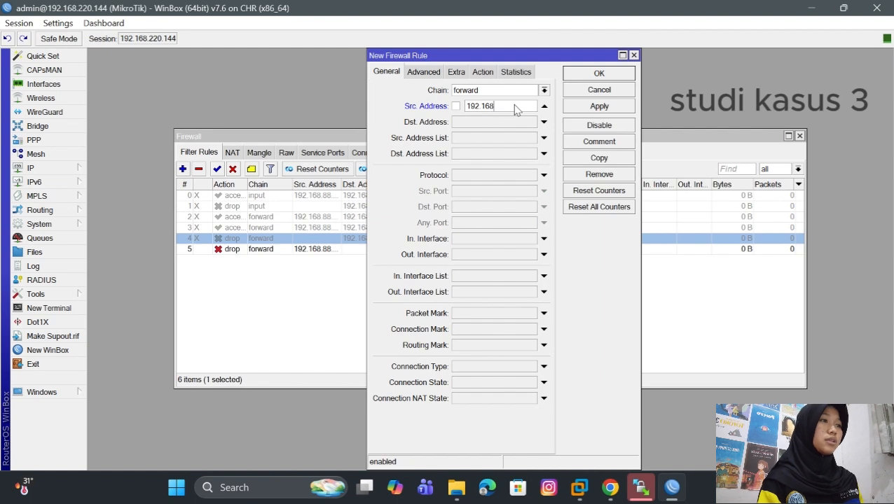
text(.88)
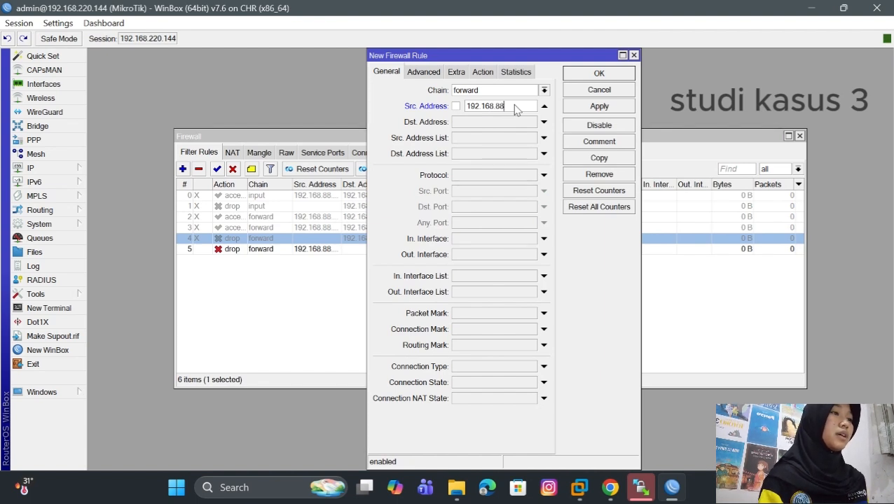
text(.251)
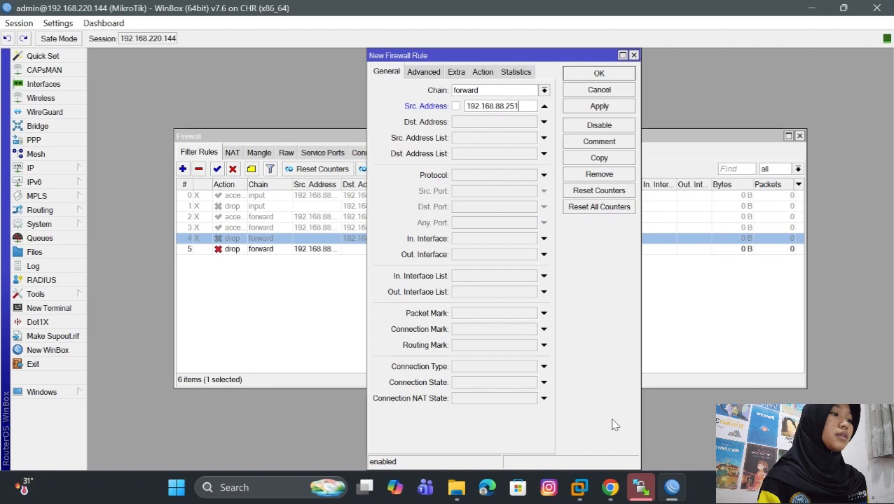
mouse_move(610, 486)
click(613, 455)
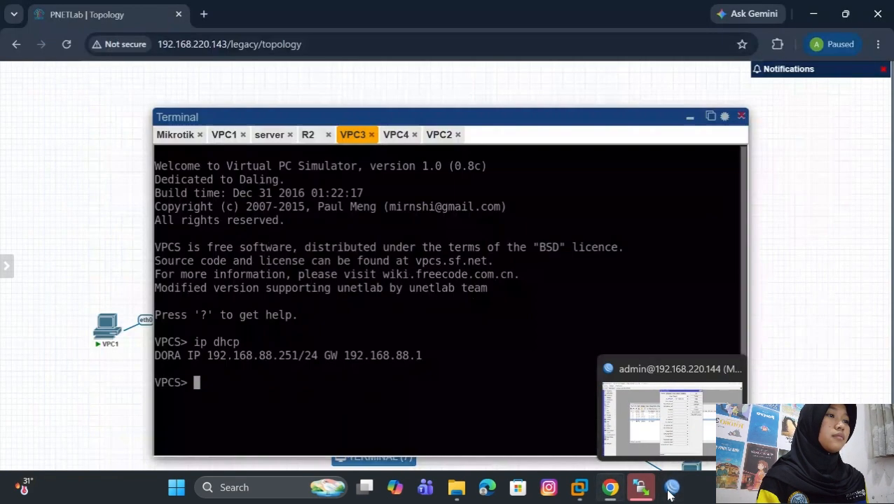
click(626, 420)
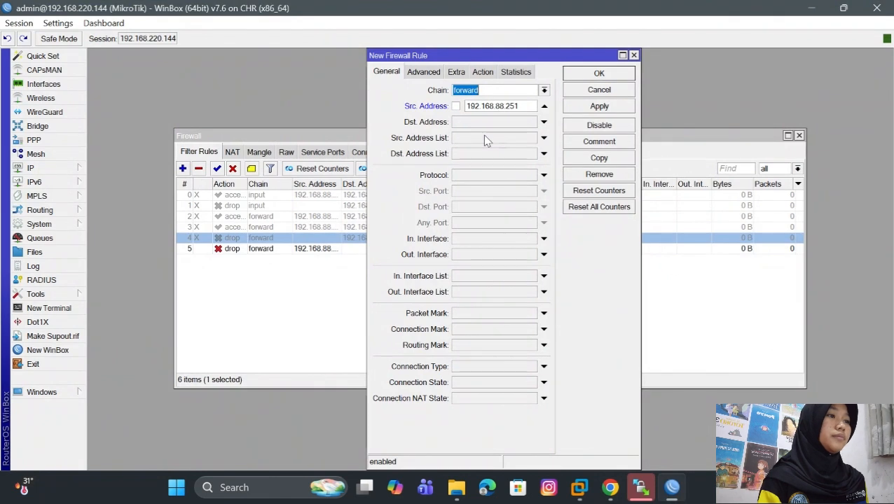
- Set the VPC3 rule's outgoing interface to ether1 and its protocol to icmp
click(476, 254)
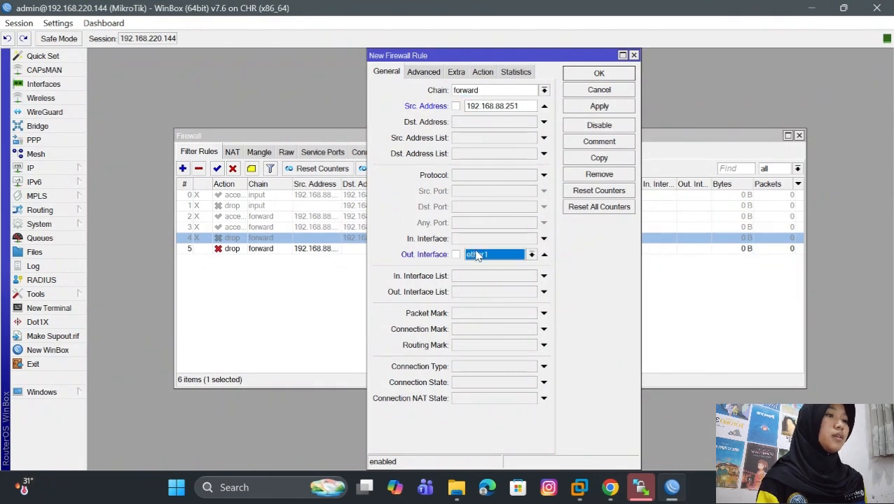
click(510, 175)
click(532, 175)
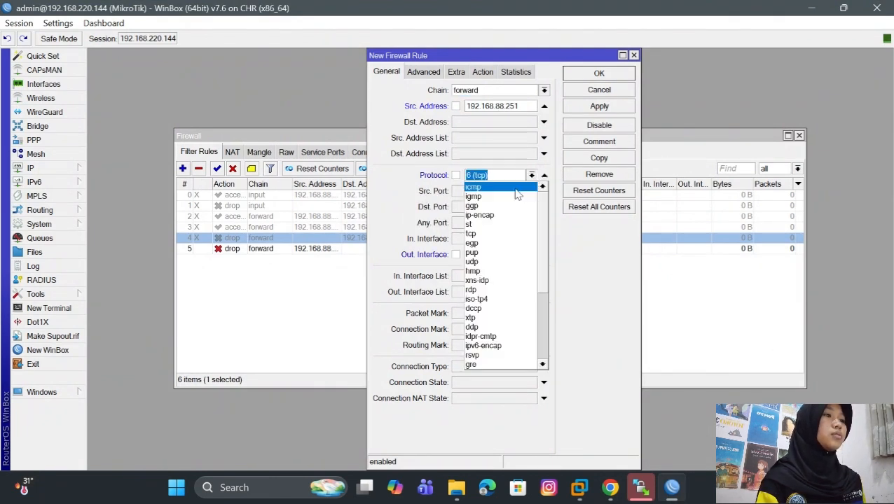
click(515, 188)
- Set the VPC3 rule's action to drop, and apply and save the rule
click(485, 72)
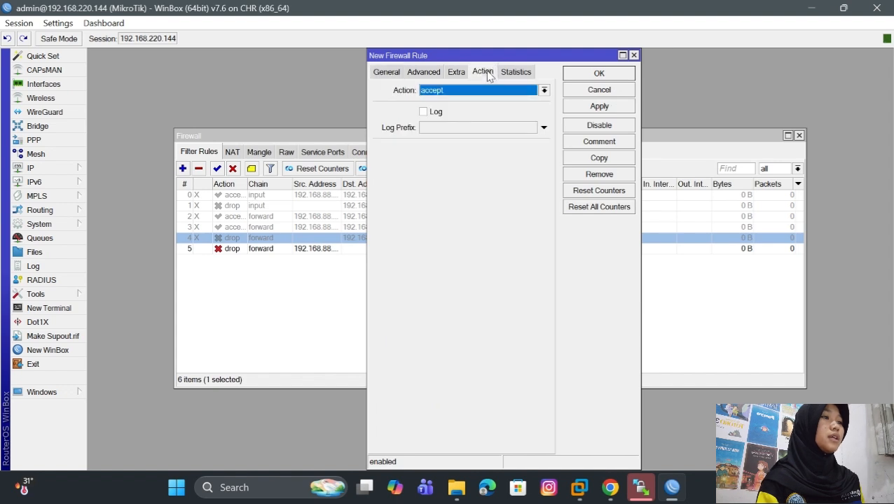
click(545, 91)
click(506, 128)
click(623, 105)
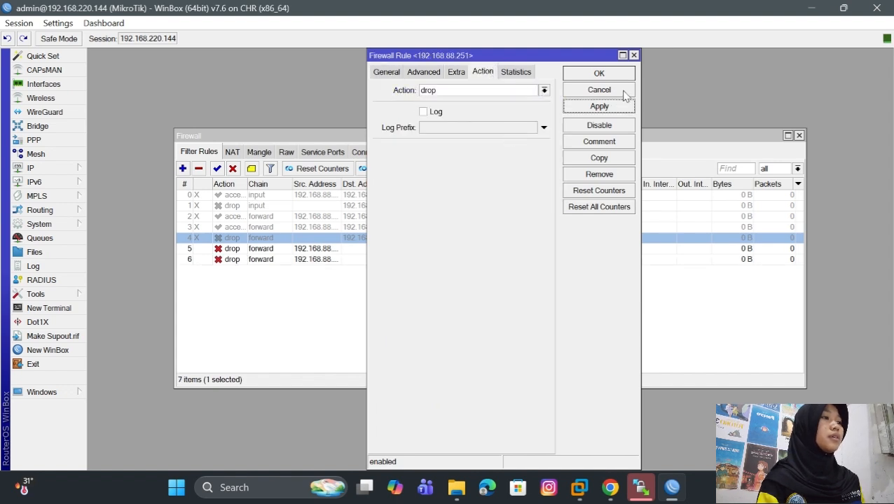
click(611, 72)
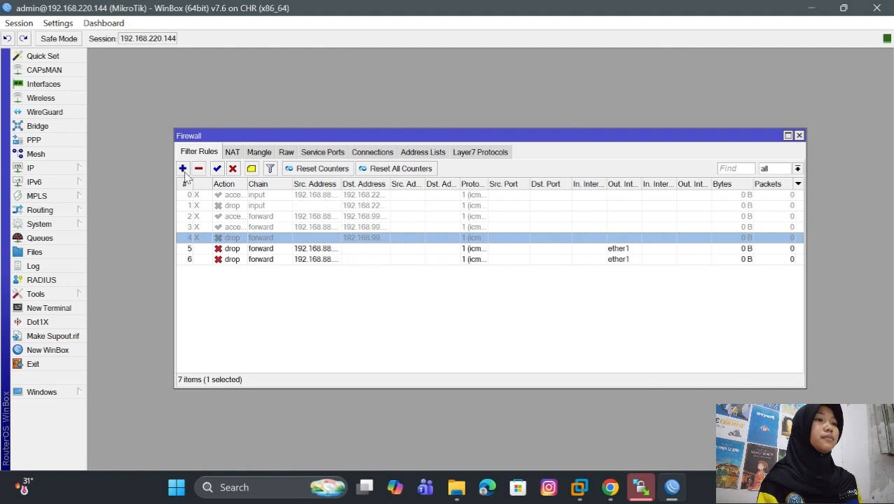
- Start another forward-chain filter rule without a source address, using protocol icmp and outgoing interface ether1
click(183, 169)
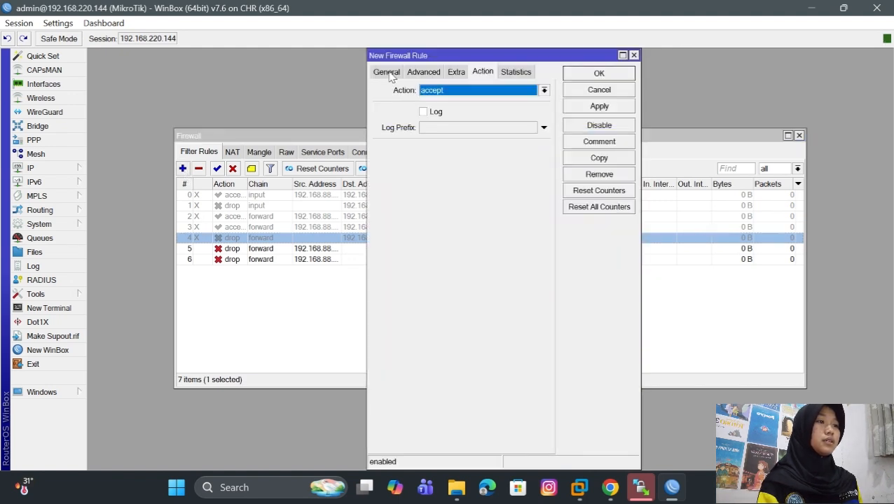
click(388, 73)
click(510, 177)
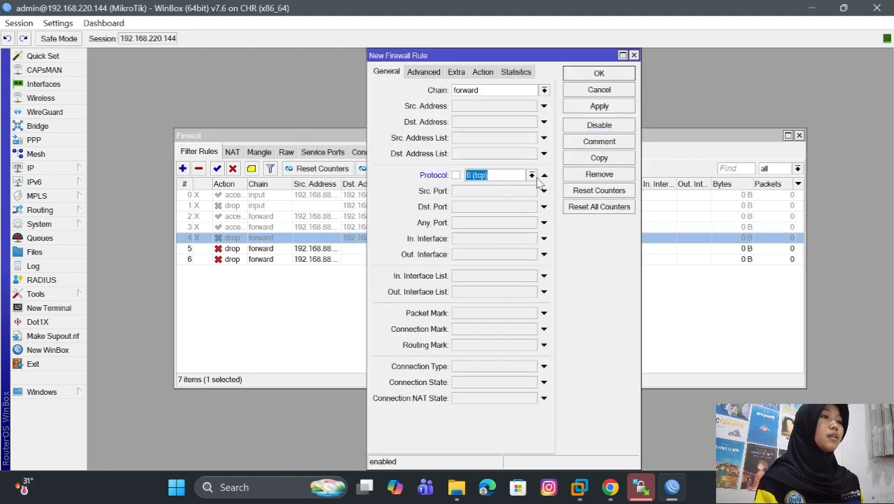
click(532, 176)
click(529, 188)
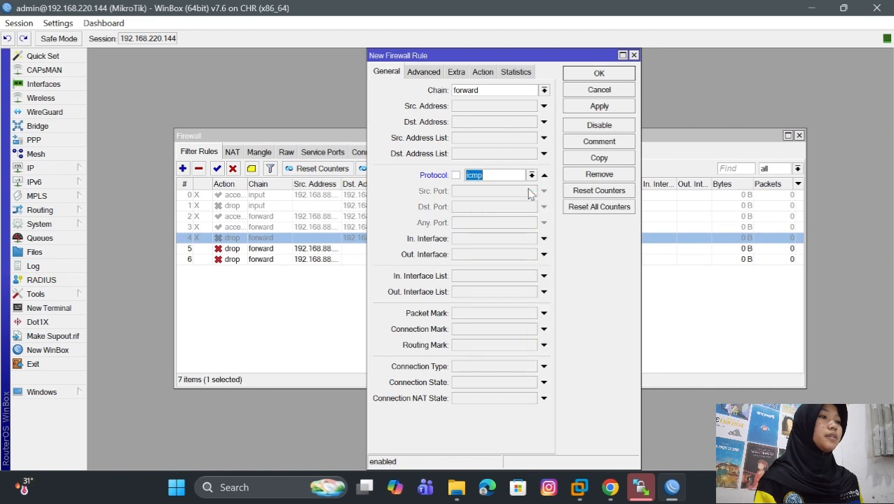
click(543, 255)
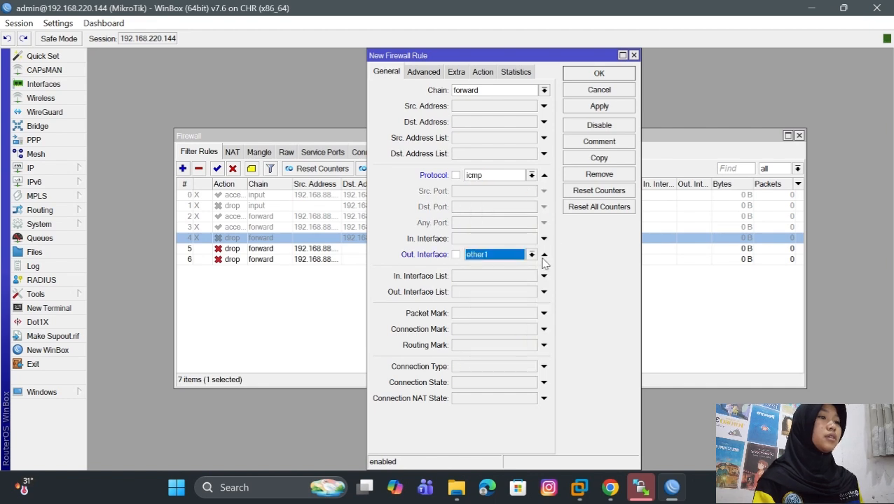
- Set the general ICMP rule's action to accept, and apply and save the rule
click(482, 72)
click(544, 91)
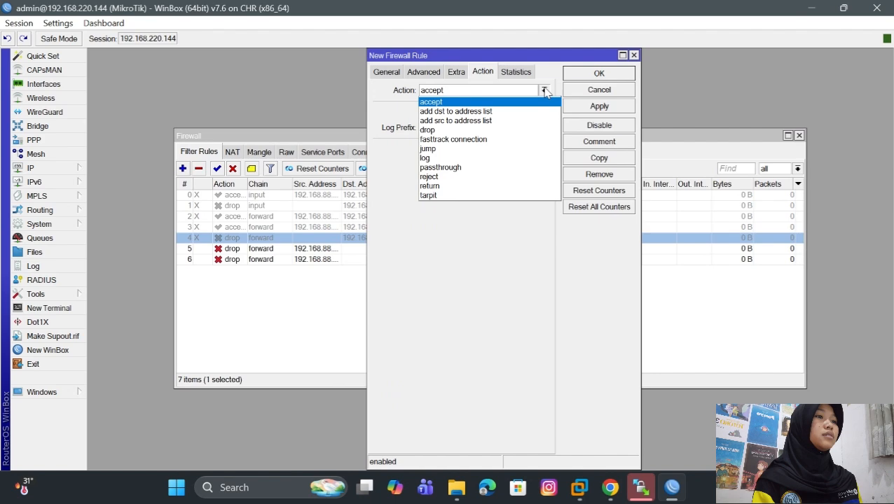
click(510, 103)
click(584, 109)
click(607, 76)
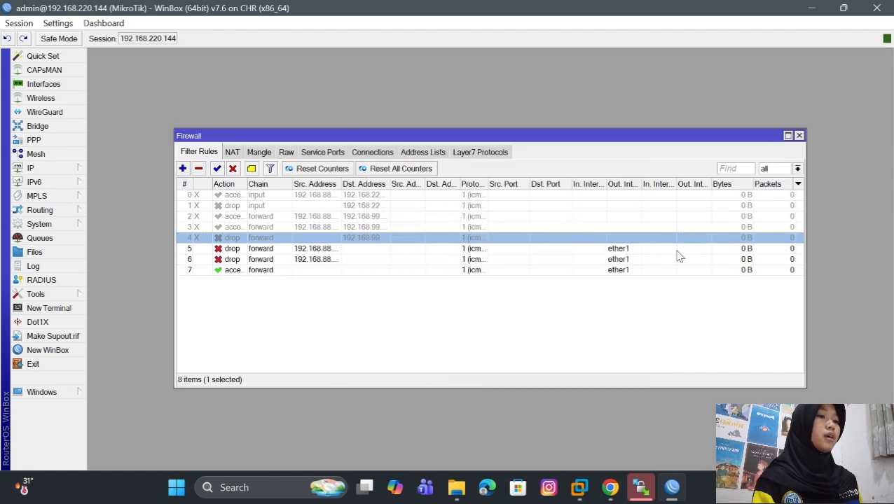
- Switch to PNETLab and test internet access from VPC3 with ping 8.8.8.8
click(610, 488)
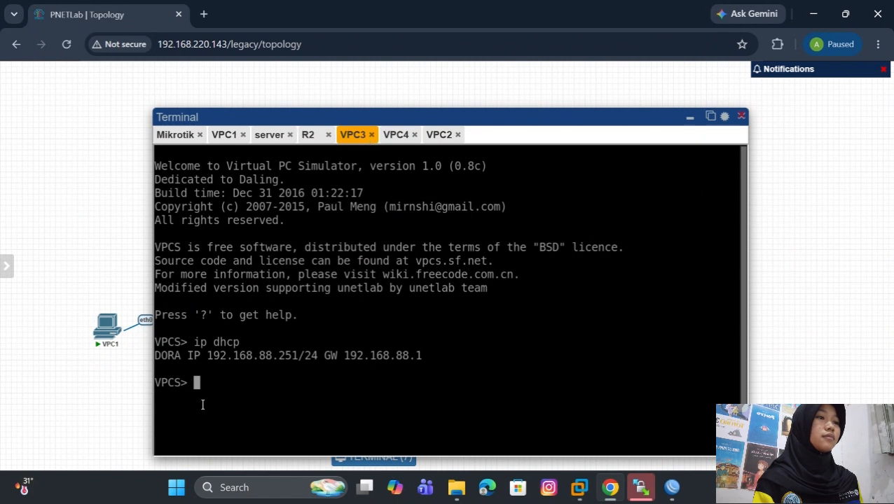
text(ip d)
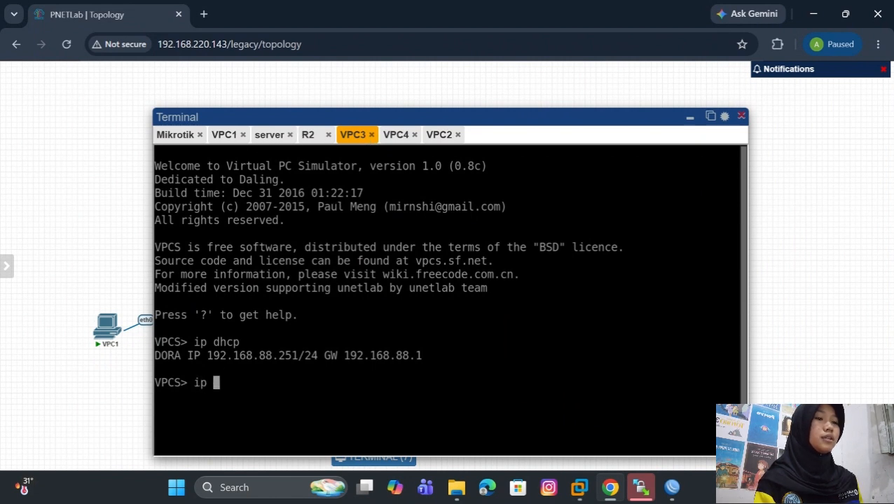
key(BackSpace)
key(BackSpace)
key(BackSpace)
key(BackSpace)
text(ping )
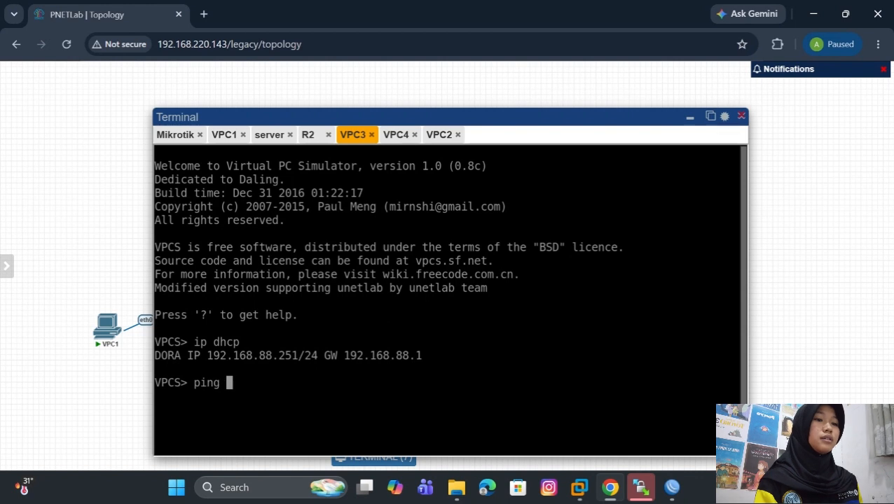
text(8.8.8.8)
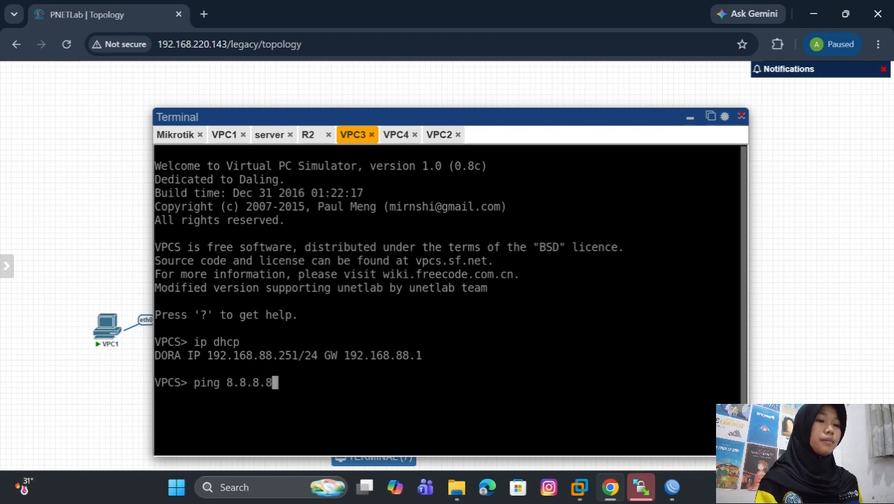
key(Return)
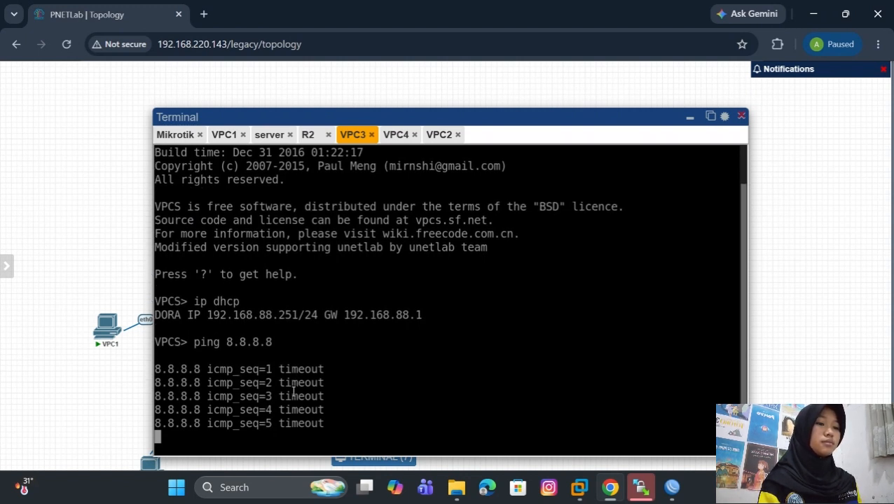
- Test internet access from VPC2 by running ping 8.8.8.8 in its terminal
click(442, 138)
text(pi)
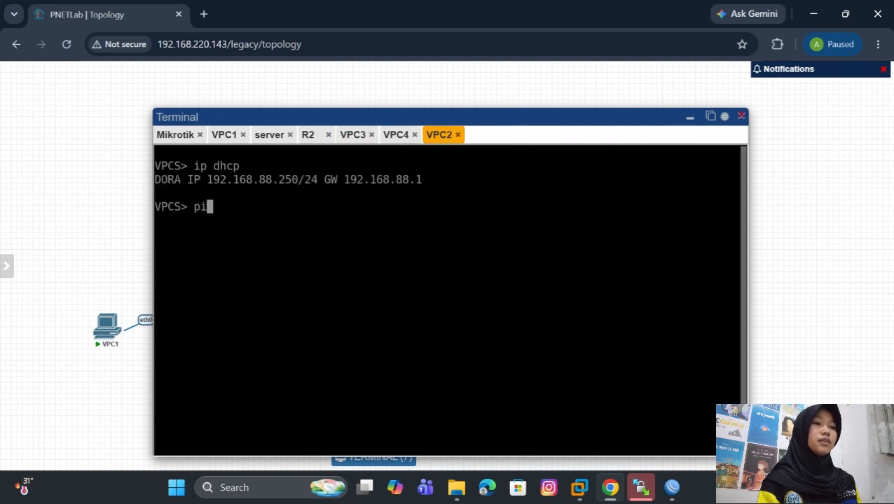
text(ng 8.8.8.8)
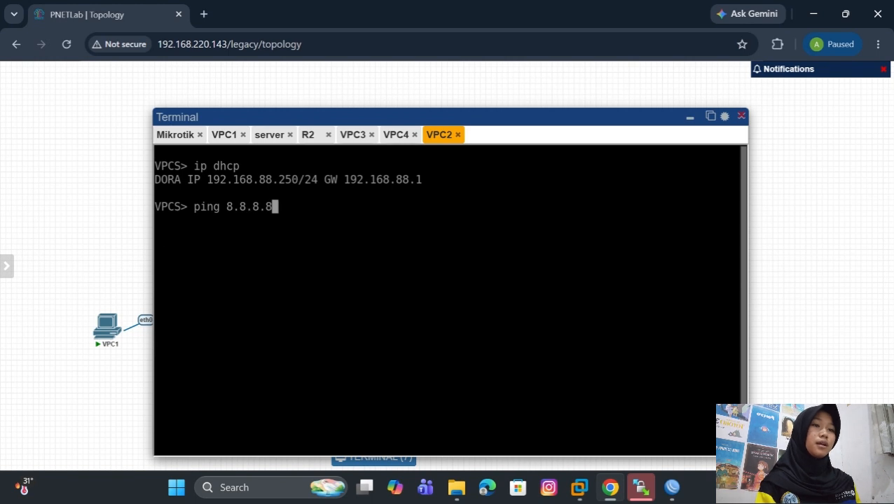
key(Return)
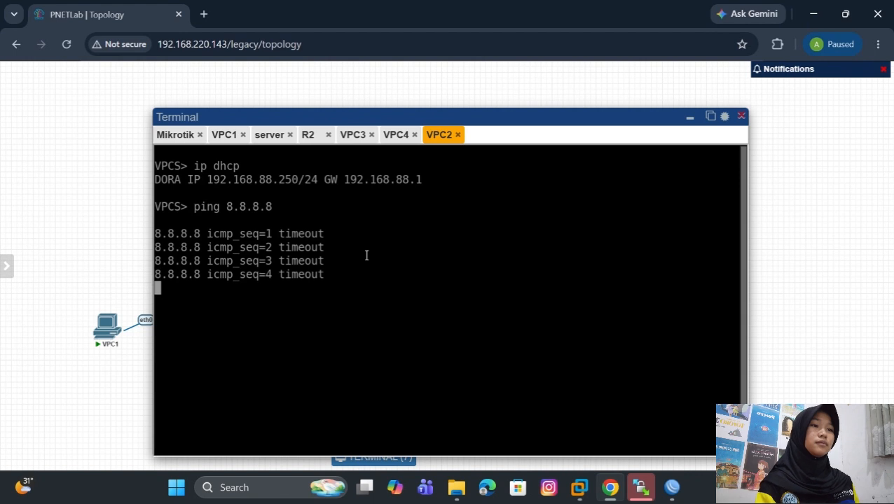
- Close the terminal window and put VPC3 back beneath R2 in the topology
click(396, 137)
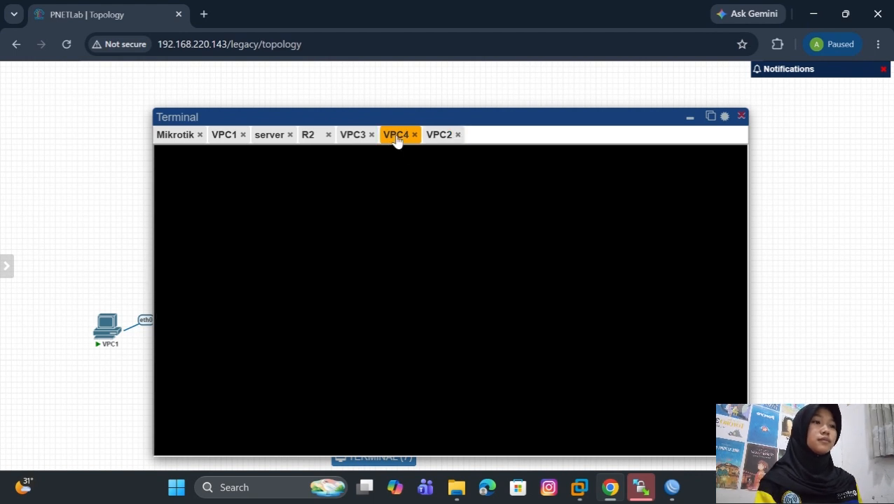
click(741, 116)
drag(448, 157, 300, 339)
- Restart VPC4 in the topology and request an address for it by running ip dhcp in its reconnected terminal
click(351, 301)
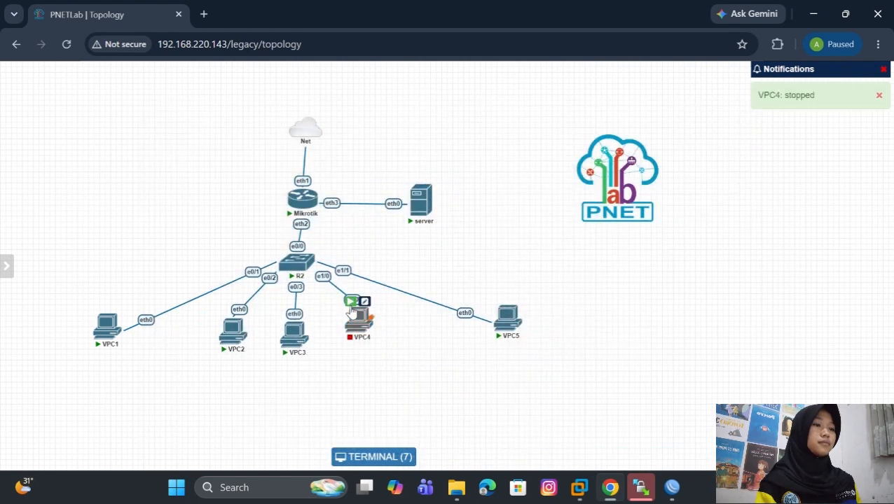
click(357, 320)
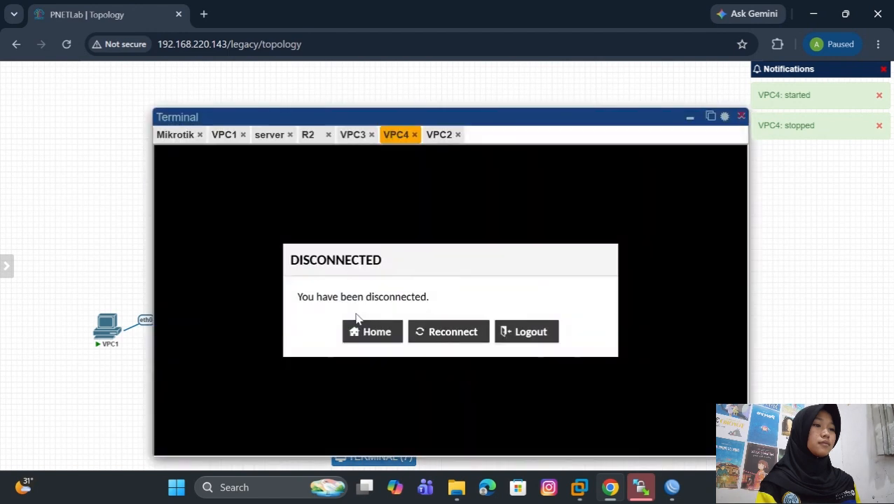
click(438, 326)
text(ip dhcp)
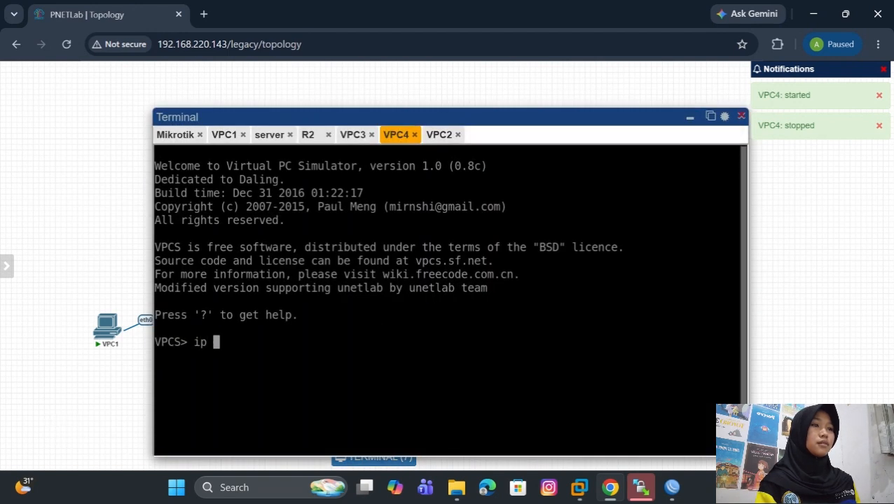
key(Return)
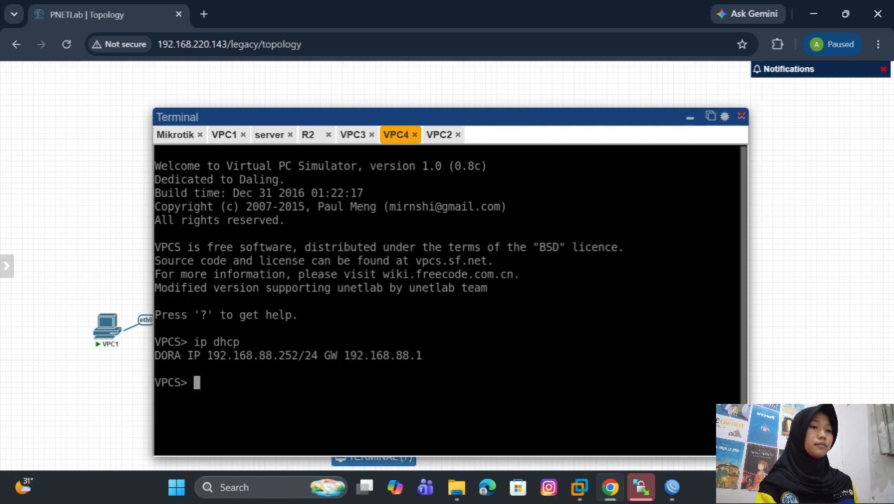
- Test internet access from VPC4 by running ping 8.8.8.8, and close the terminal window
text(ping )
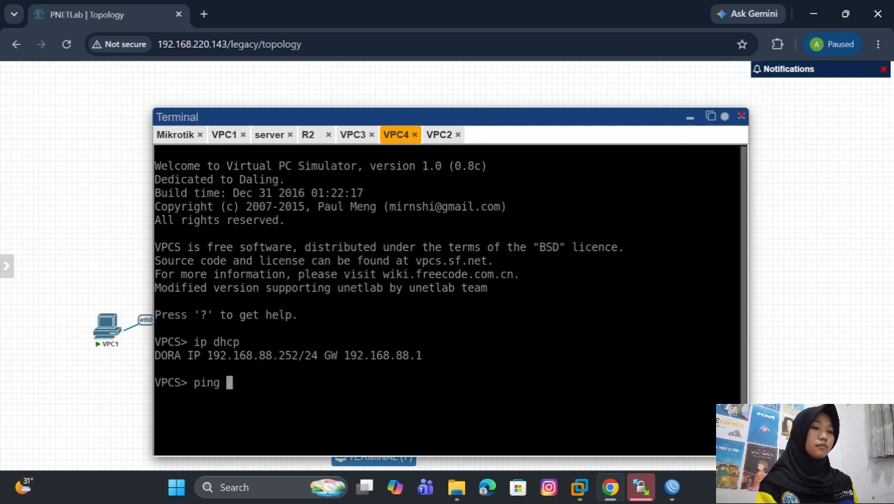
text(8.8.8.8)
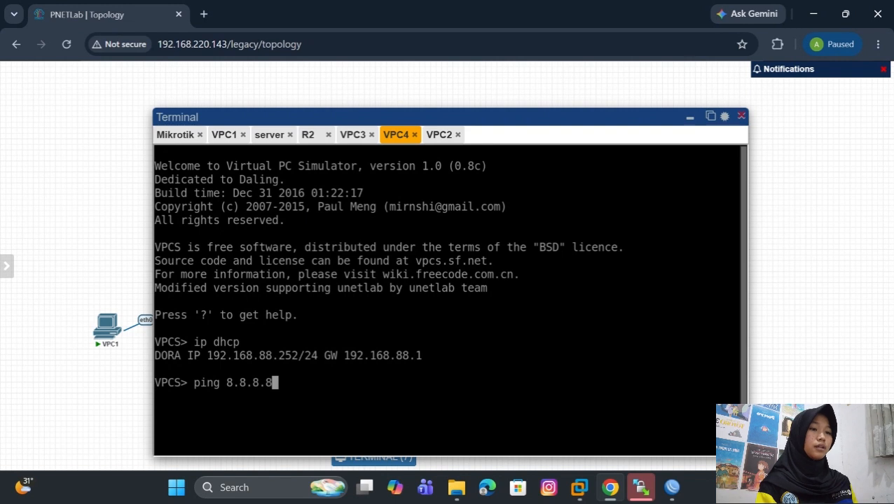
key(Return)
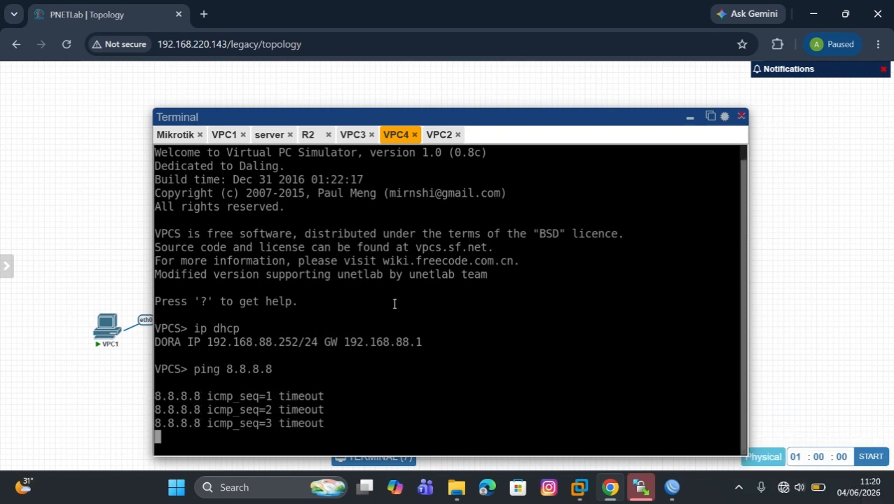
click(234, 137)
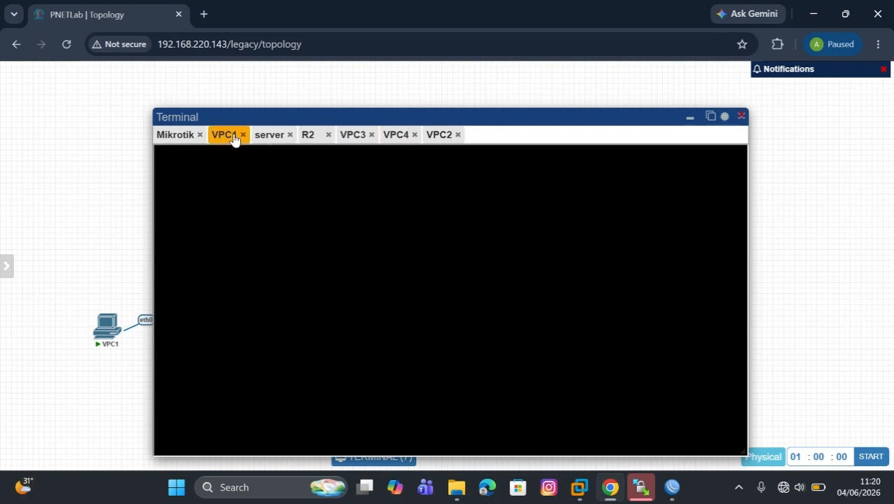
click(741, 116)
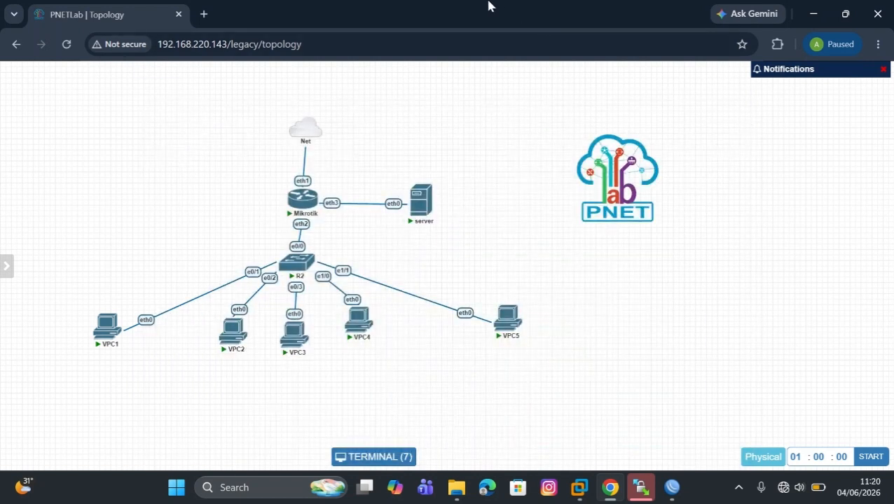